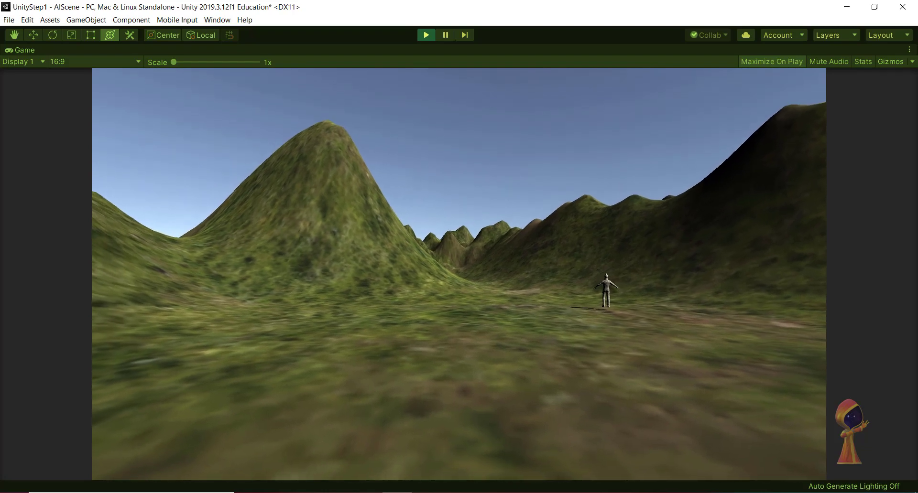
# Step: Stop Play mode and open the Navigation window from Window > AI
pyautogui.hotkey('ctrl', 'p')
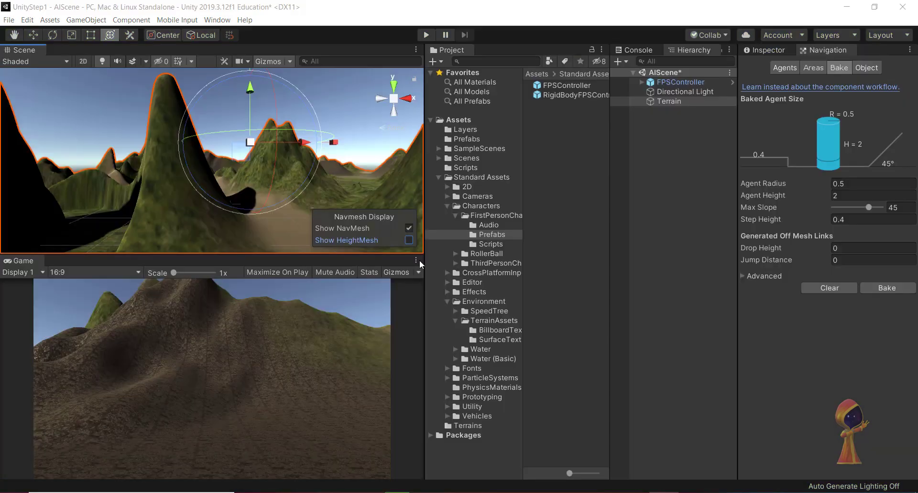
pyautogui.click(217, 19)
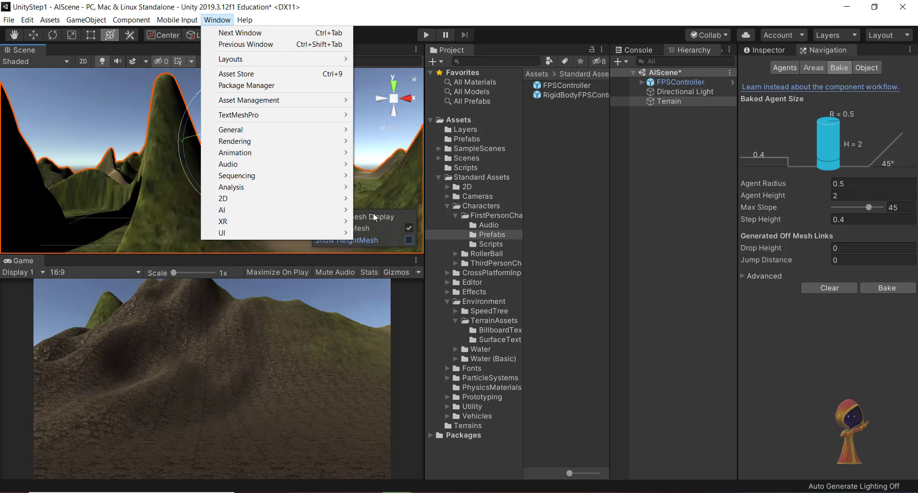
pyautogui.moveTo(310, 210)
pyautogui.click(449, 211)
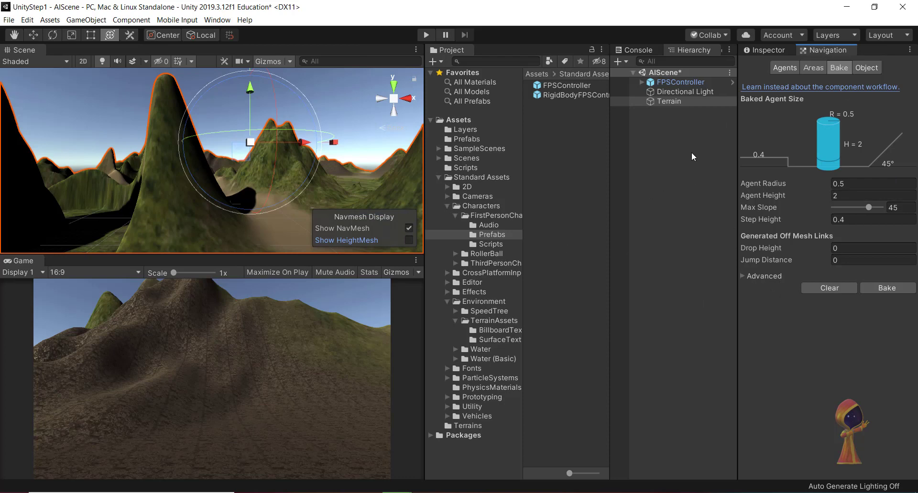
# Step: Select the Terrain and confirm every static flag, including Navigation Static, is enabled
pyautogui.click(659, 101)
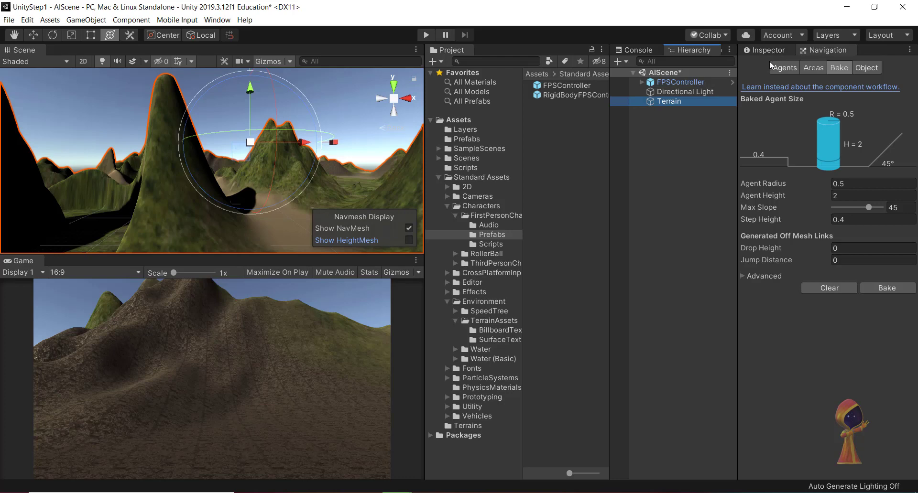
pyautogui.doubleClick(689, 103)
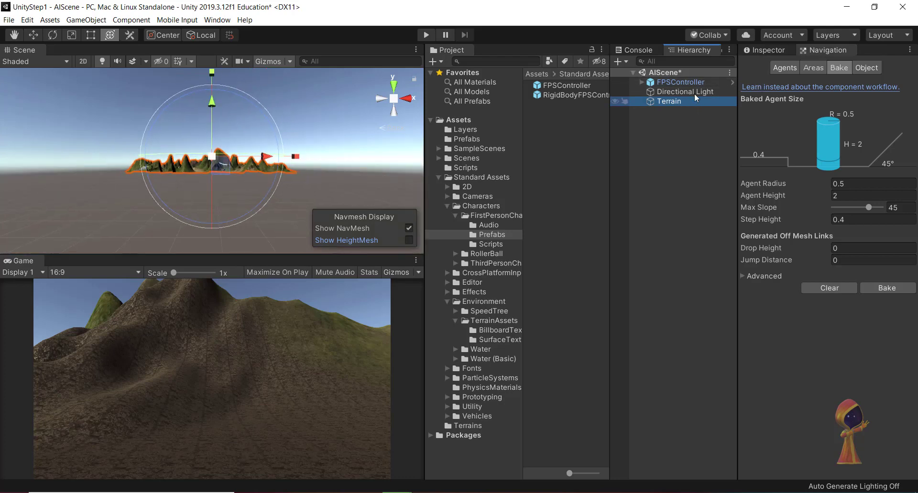
pyautogui.click(767, 50)
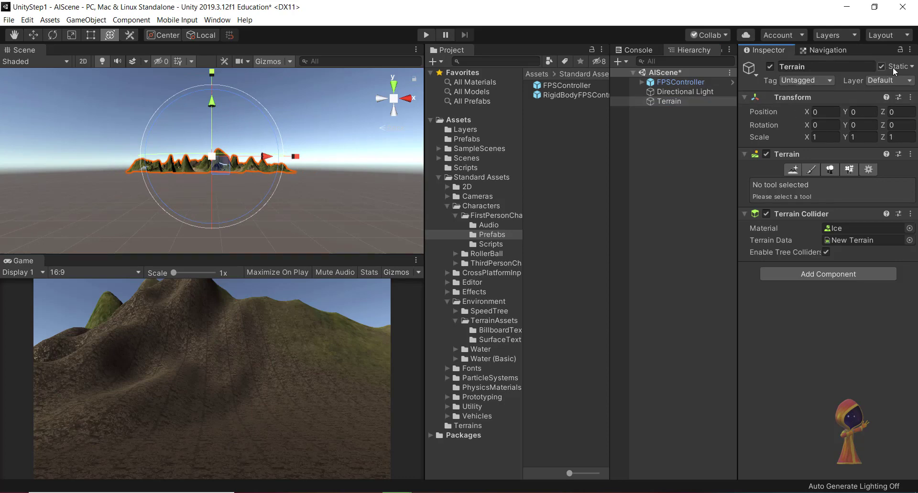
pyautogui.click(911, 67)
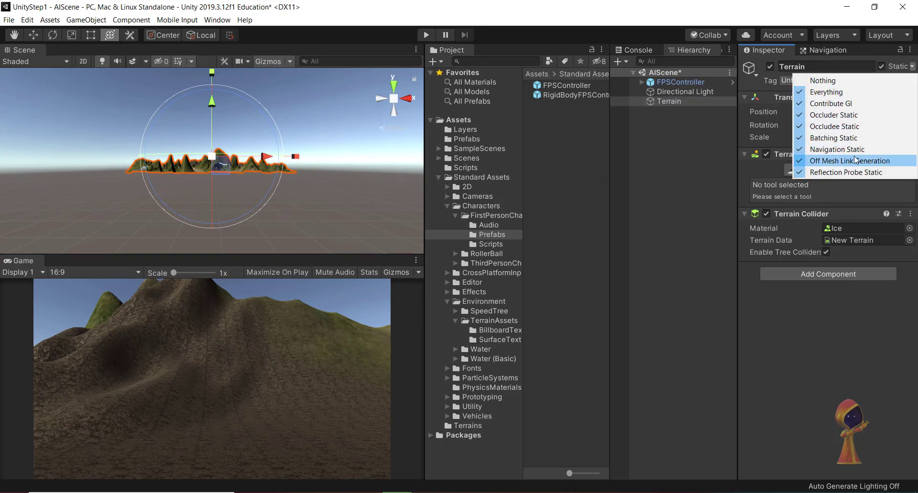
pyautogui.click(795, 25)
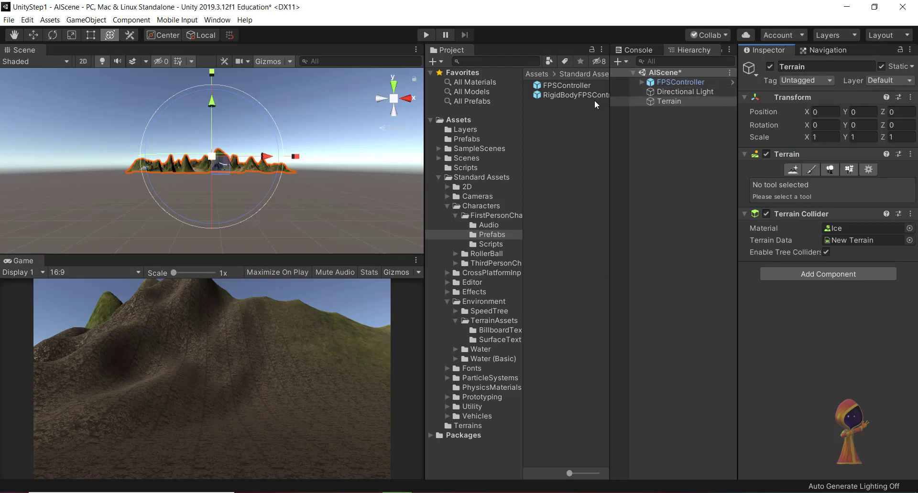
# Step: Bake a NavMesh over the terrain with the default agent settings
pyautogui.click(822, 51)
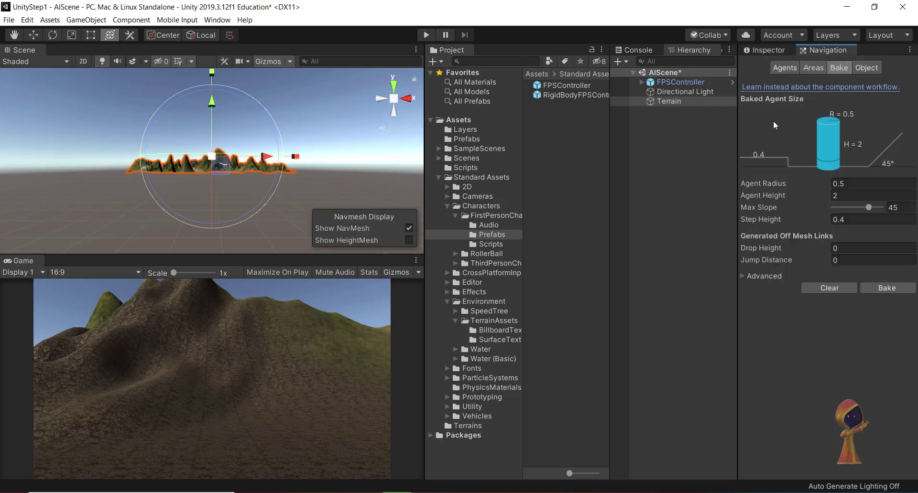
pyautogui.scroll(6, 294, 149)
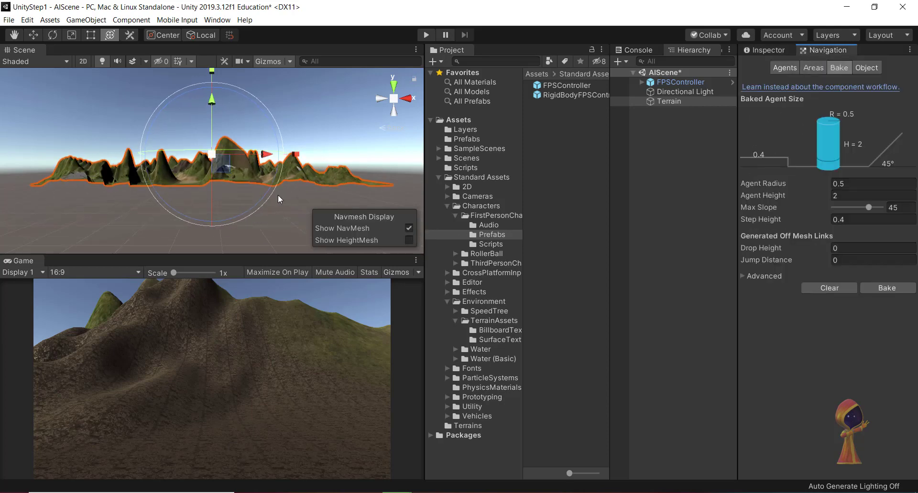
pyautogui.scroll(3, 270, 189)
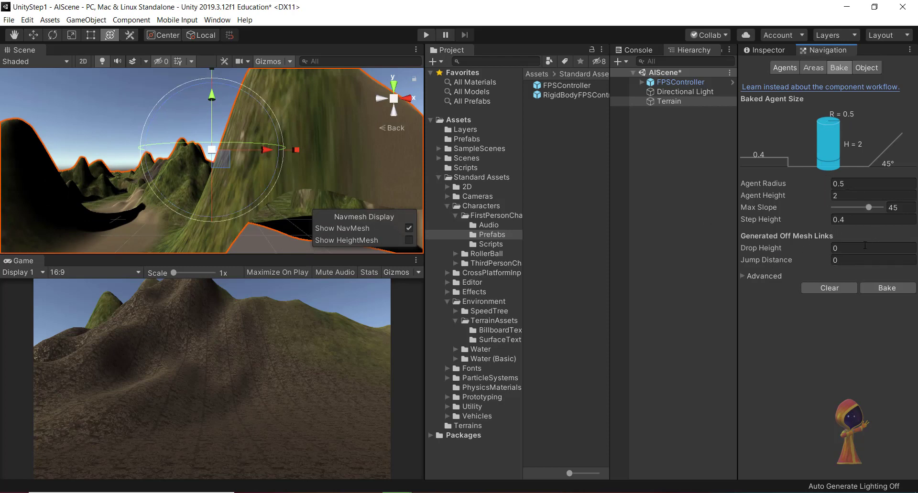
pyautogui.click(881, 289)
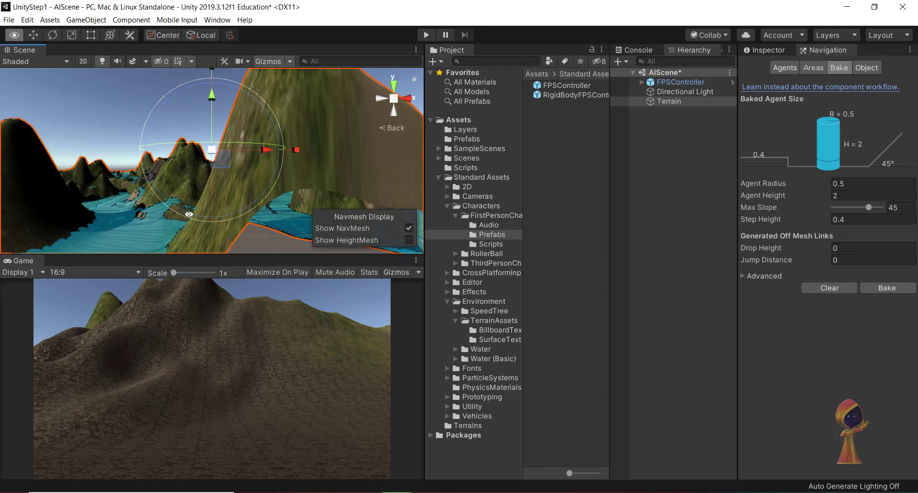
# Step: Orbit, zoom and pan the Scene view to inspect the blue NavMesh overlay
pyautogui.keyDown('alt'); pyautogui.moveTo(167, 211); pyautogui.dragTo(367, 228); pyautogui.keyUp('alt')
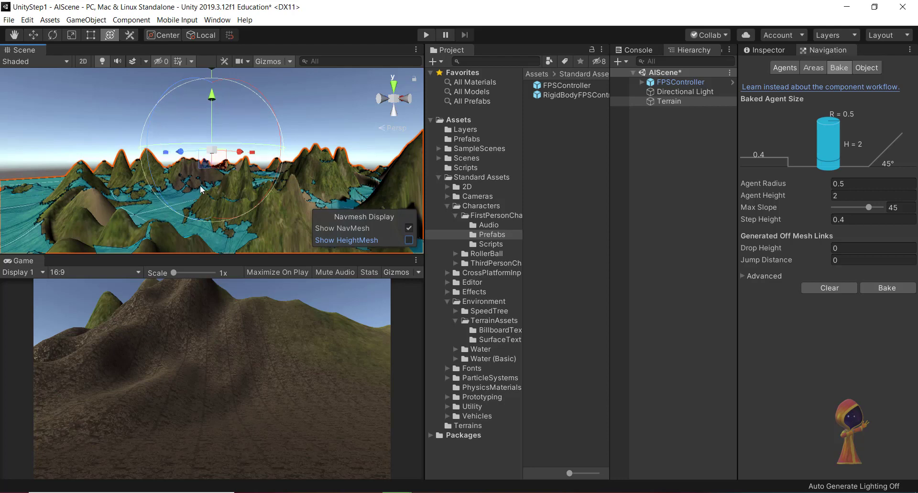
pyautogui.keyDown('alt'); pyautogui.moveTo(201, 190); pyautogui.dragTo(228, 185); pyautogui.keyUp('alt')
pyautogui.scroll(8, 226, 185)
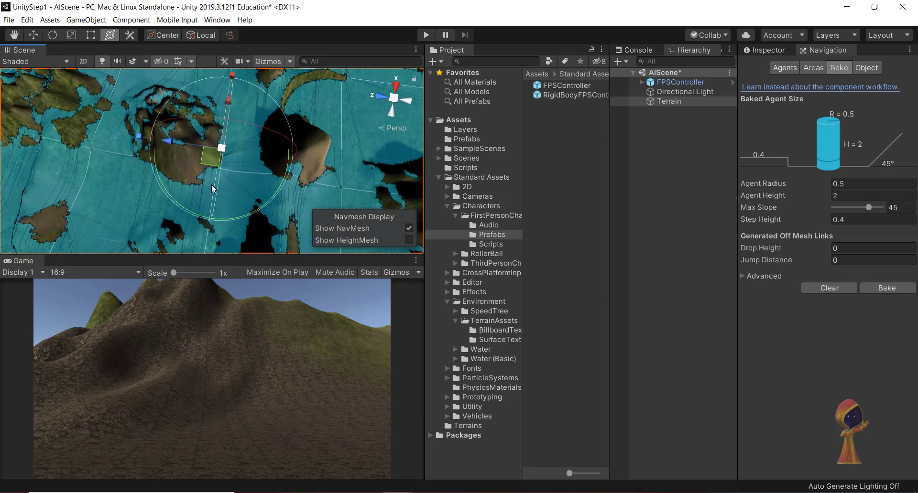
pyautogui.scroll(3, 211, 181)
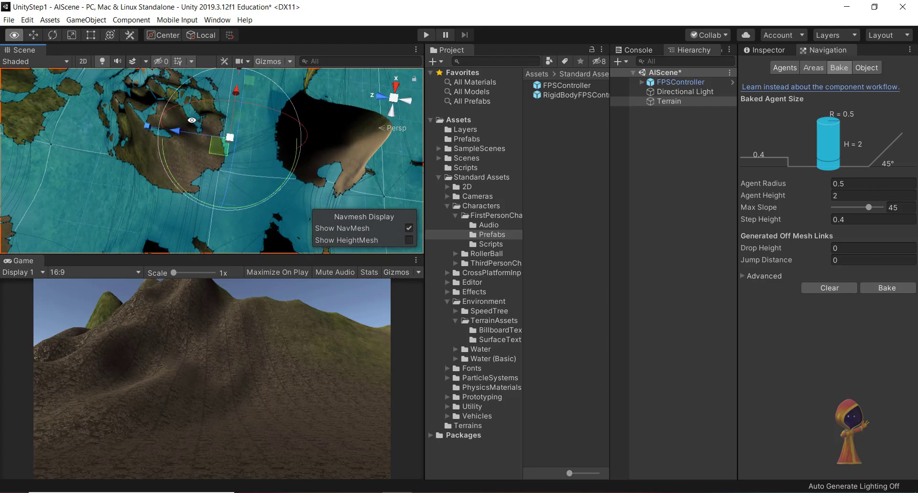
pyautogui.keyDown('alt'); pyautogui.moveTo(206, 161); pyautogui.dragTo(138, 107); pyautogui.keyUp('alt')
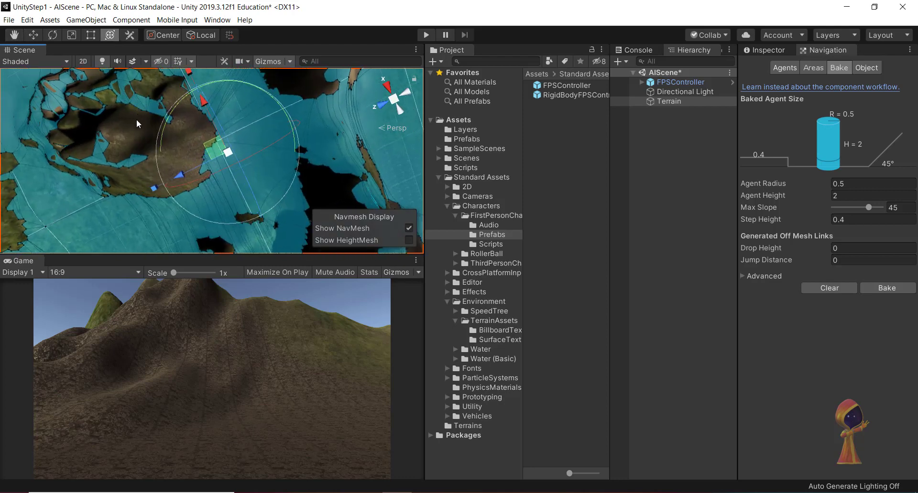
pyautogui.keyDown('alt'); pyautogui.moveTo(197, 99); pyautogui.dragTo(182, 113); pyautogui.keyUp('alt')
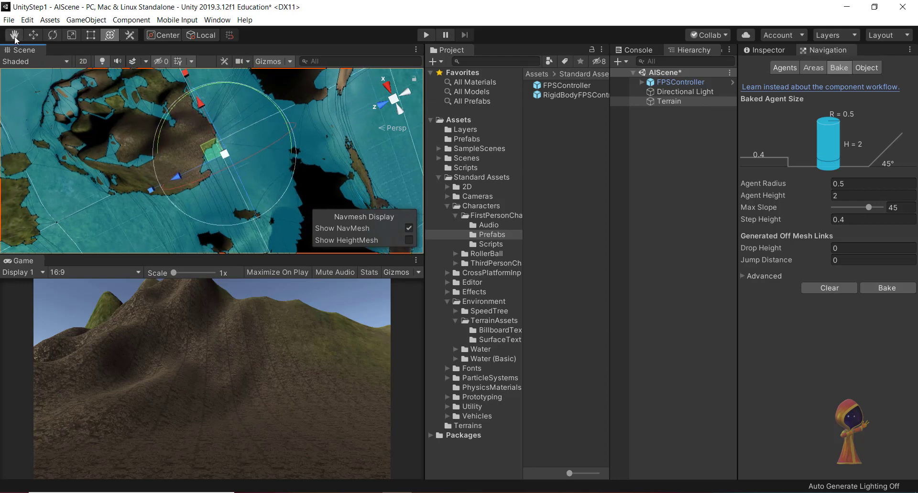
pyautogui.click(82, 108)
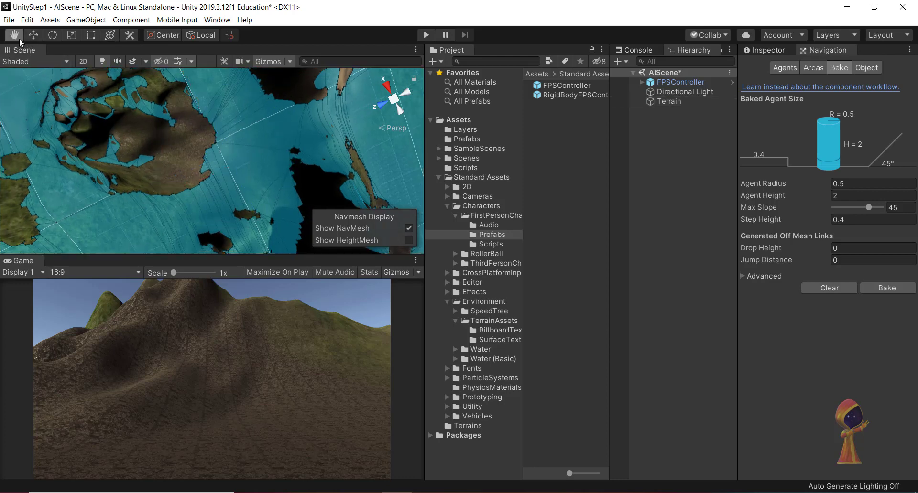
pyautogui.moveTo(134, 139); pyautogui.dragTo(163, 172)
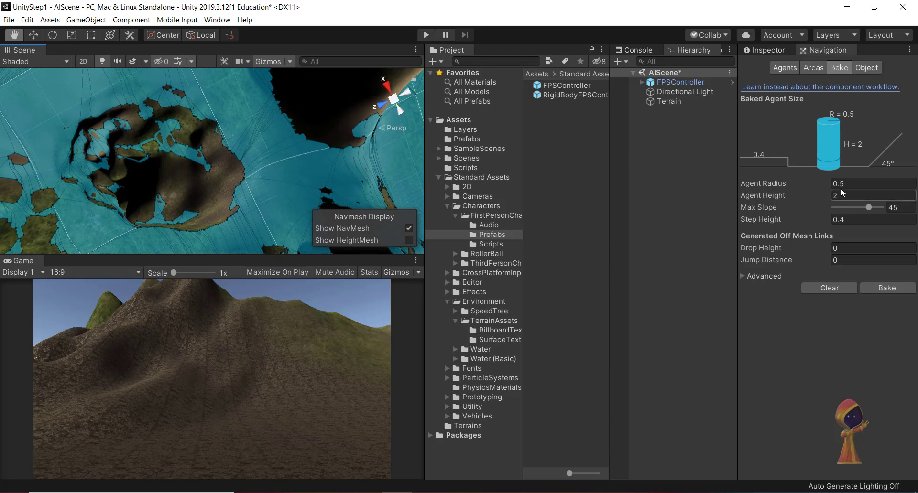
# Step: Set the agent radius to 0.36 and rebake the NavMesh
pyautogui.click(824, 186)
pyautogui.write('.36')
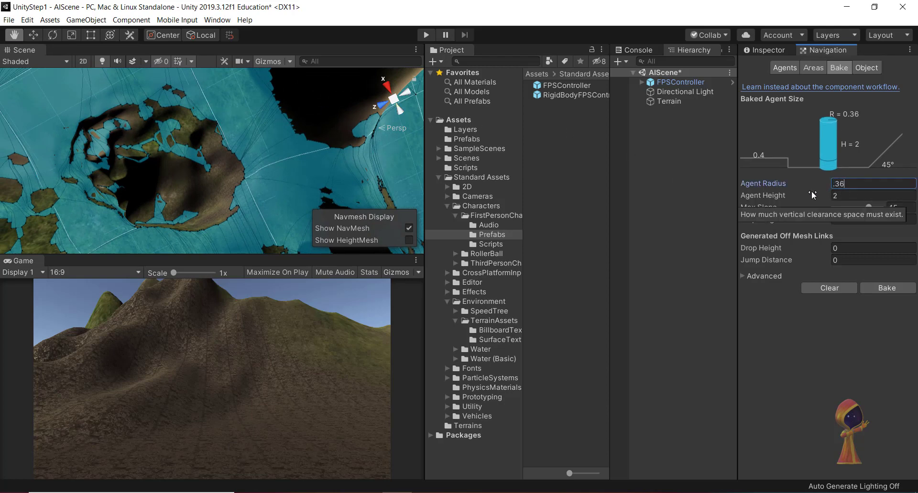
pyautogui.click(851, 248)
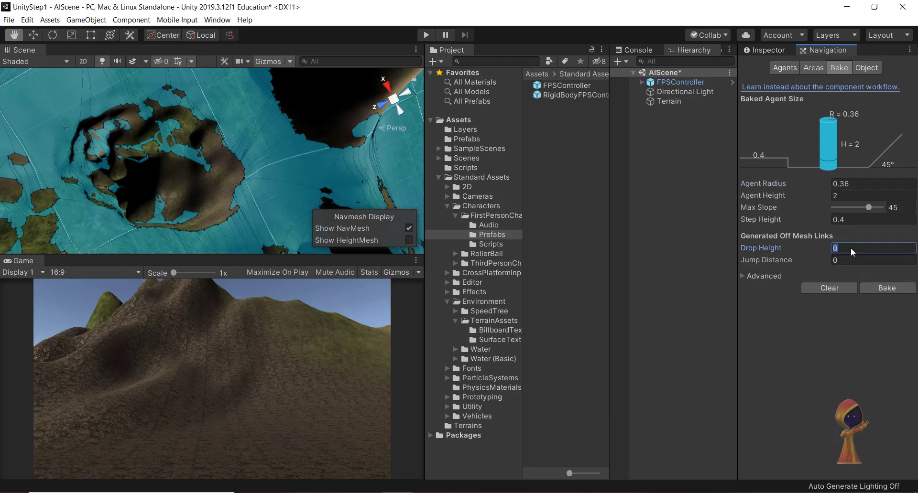
pyautogui.click(887, 289)
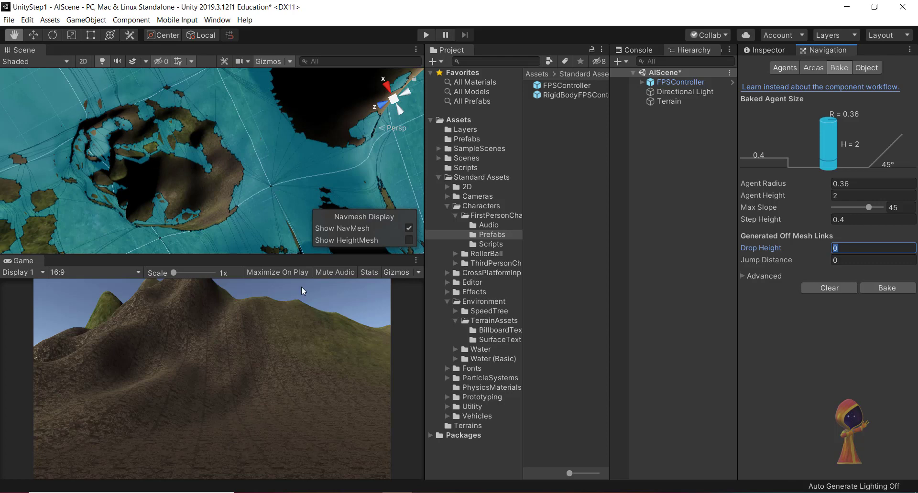
# Step: Raise Max Slope to 56.2 and rebake the NavMesh
pyautogui.moveTo(868, 208); pyautogui.dragTo(869, 207)
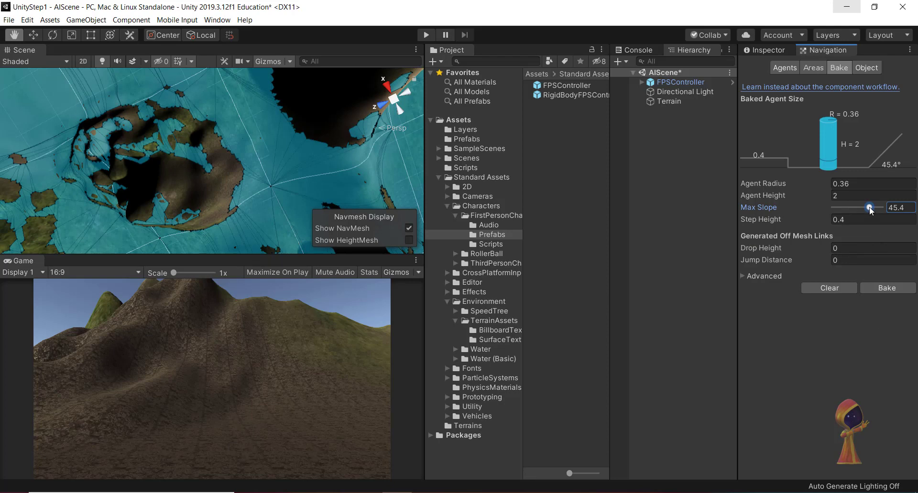
pyautogui.moveTo(869, 208); pyautogui.dragTo(877, 206)
pyautogui.click(889, 288)
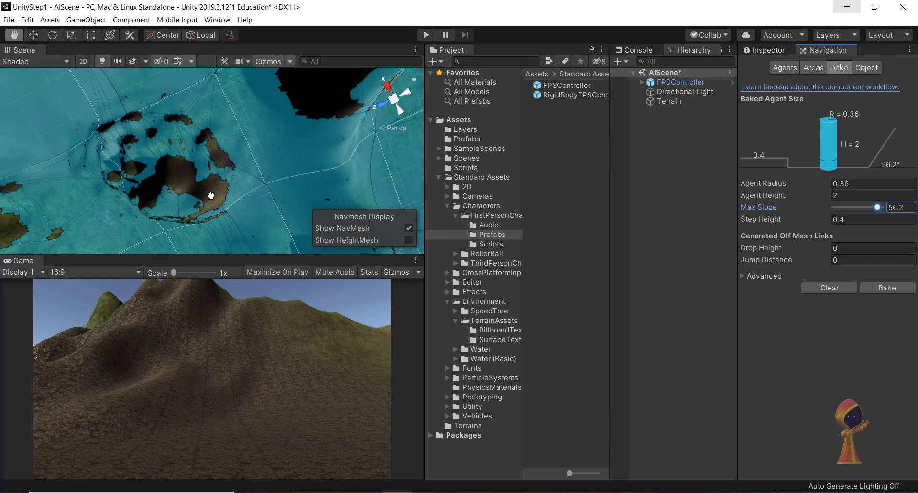
# Step: Zoom and orbit the Scene view to inspect the expanded NavMesh coverage
pyautogui.scroll(-8, 210, 196)
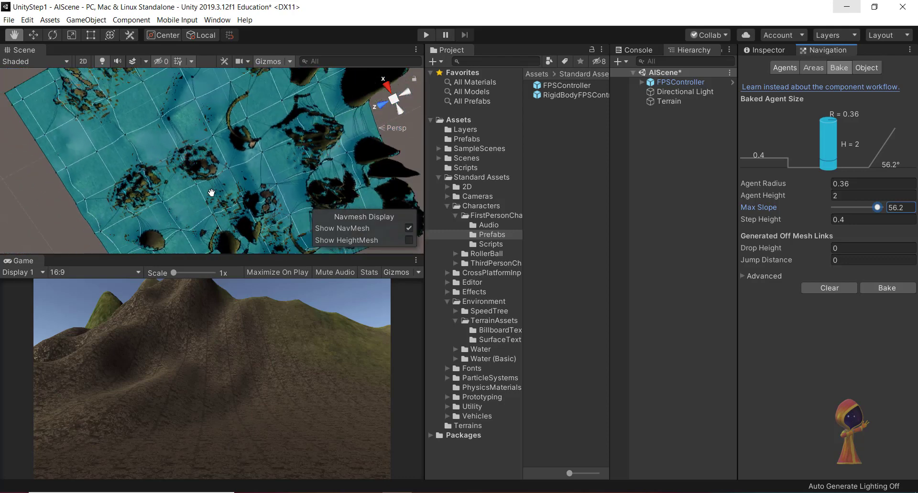
pyautogui.keyDown('alt'); pyautogui.moveTo(215, 209); pyautogui.dragTo(146, 141); pyautogui.keyUp('alt')
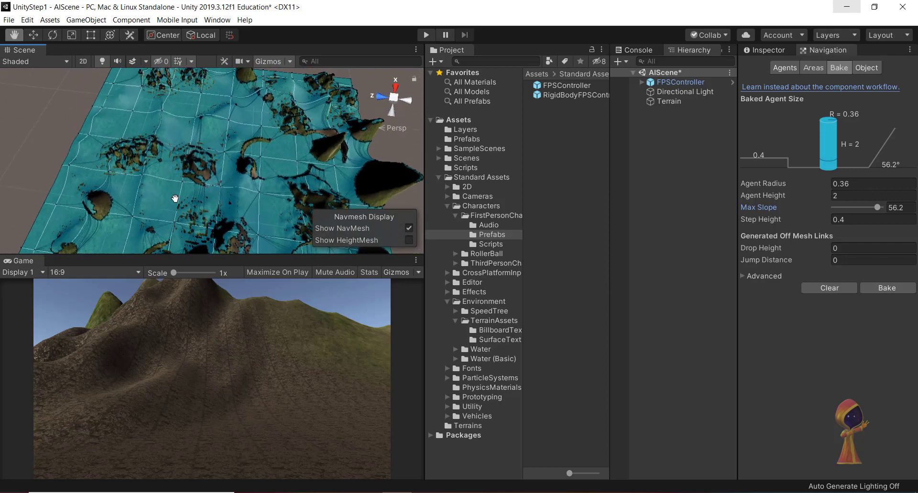
pyautogui.scroll(-5, 210, 208)
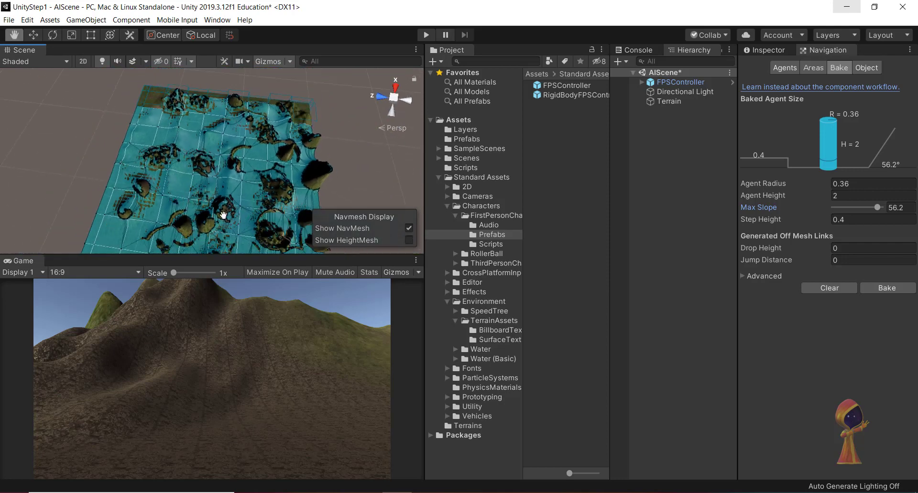
pyautogui.scroll(5, 223, 216)
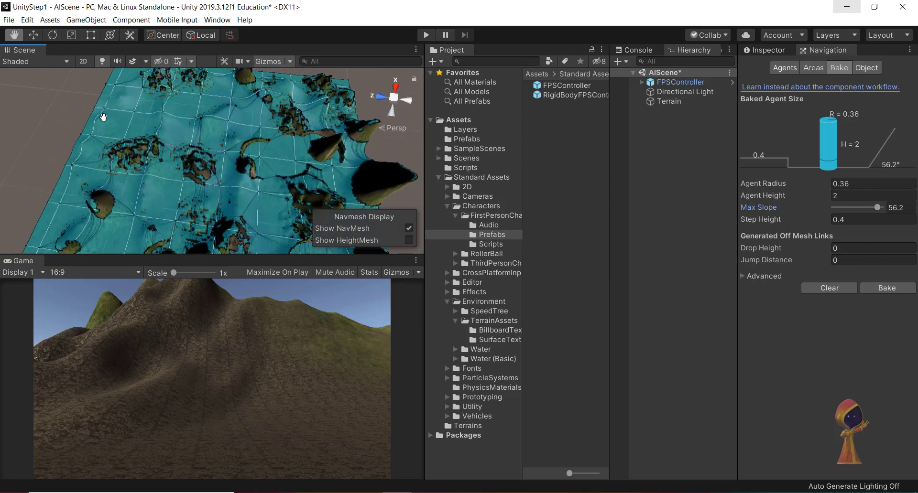
pyautogui.scroll(3, 203, 162)
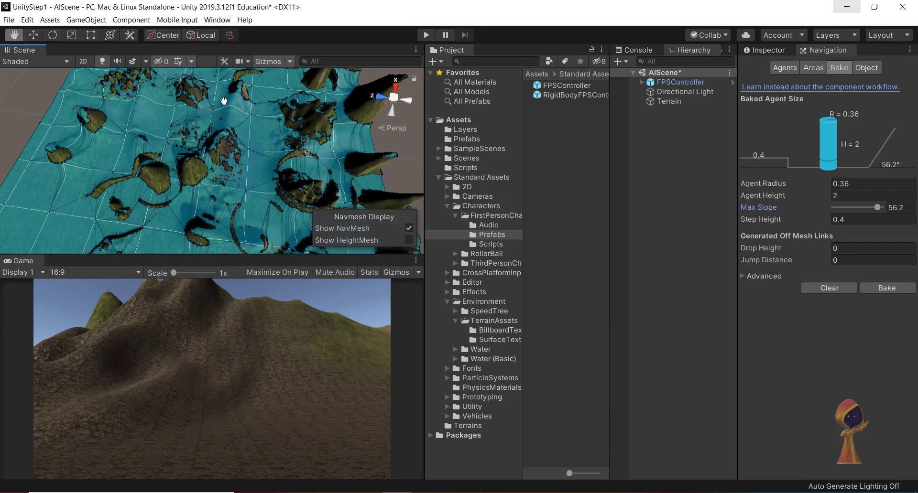
pyautogui.scroll(5, 256, 199)
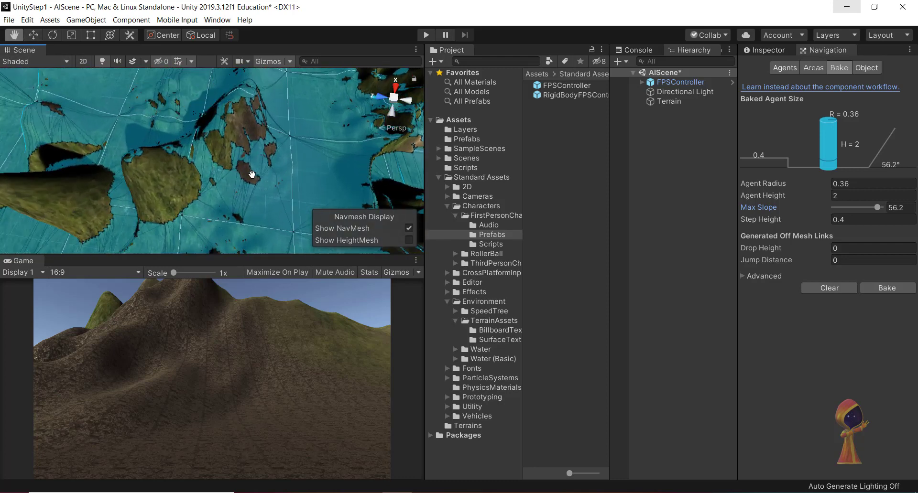
pyautogui.scroll(3, 247, 173)
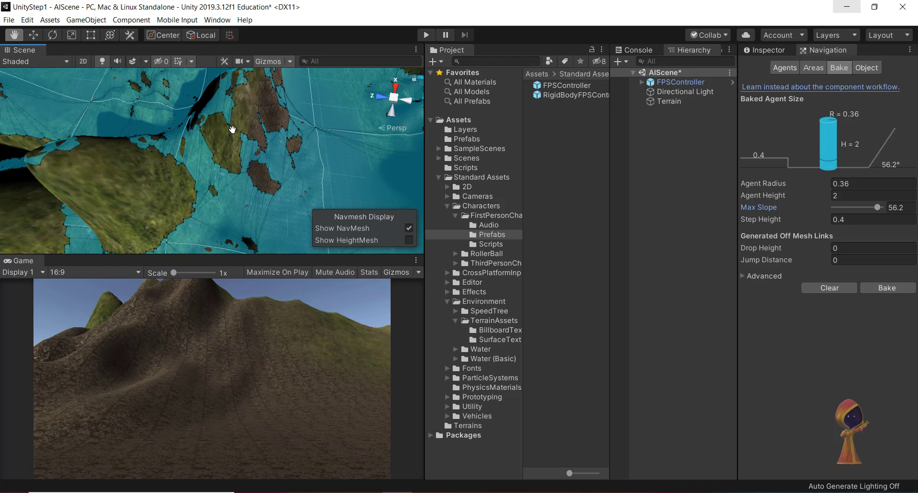
pyautogui.scroll(4, 234, 149)
pyautogui.scroll(5, 244, 190)
pyautogui.scroll(-5, 225, 153)
pyautogui.scroll(-6, 215, 179)
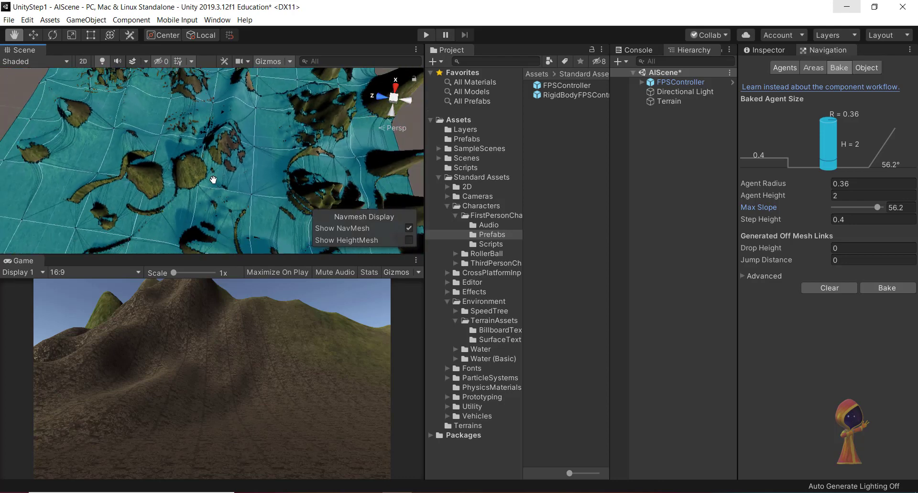
pyautogui.scroll(8, 208, 191)
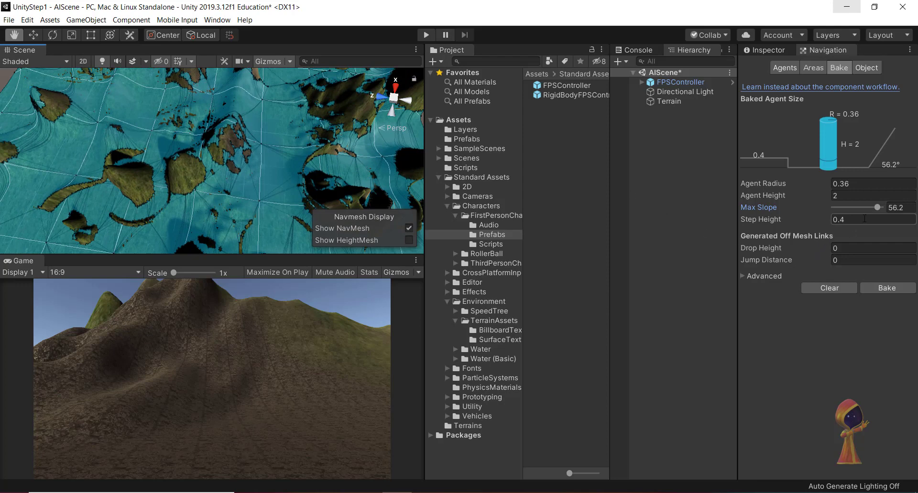
# Step: Raise Max Slope to 60°, rebake, and inspect the NavMesh covering most of the terrain
pyautogui.moveTo(877, 207); pyautogui.dragTo(881, 207)
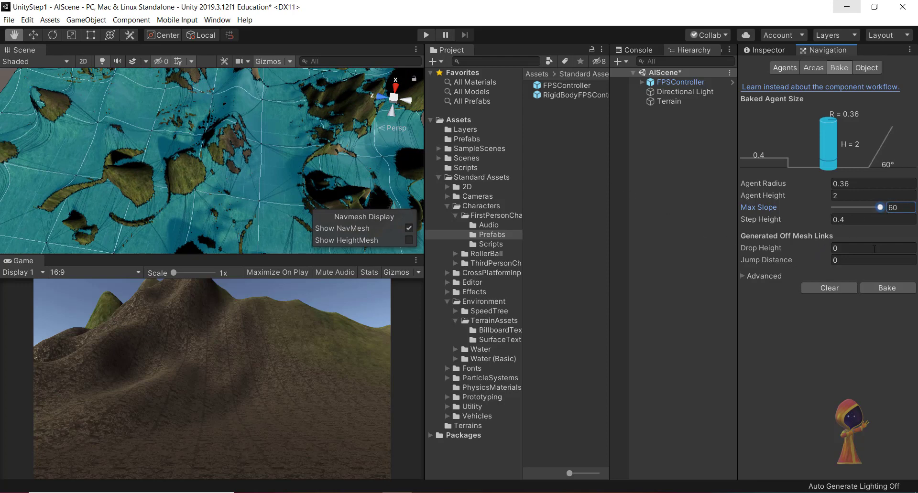
pyautogui.click(879, 287)
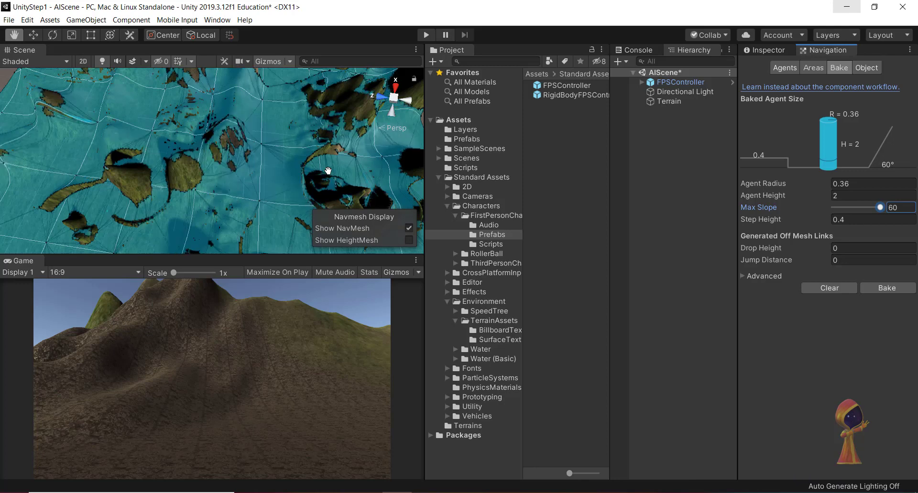
pyautogui.keyDown('alt'); pyautogui.moveTo(324, 170); pyautogui.dragTo(192, 162); pyautogui.keyUp('alt')
pyautogui.scroll(5, 192, 161)
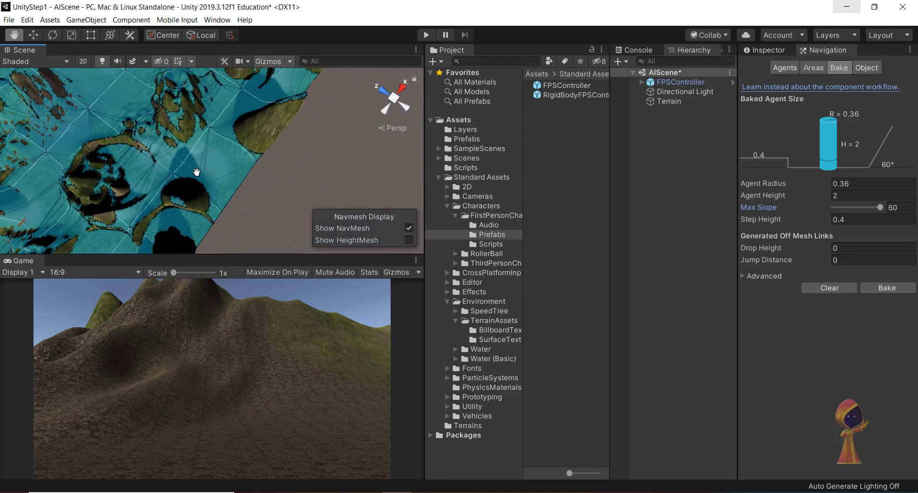
pyautogui.scroll(4, 196, 170)
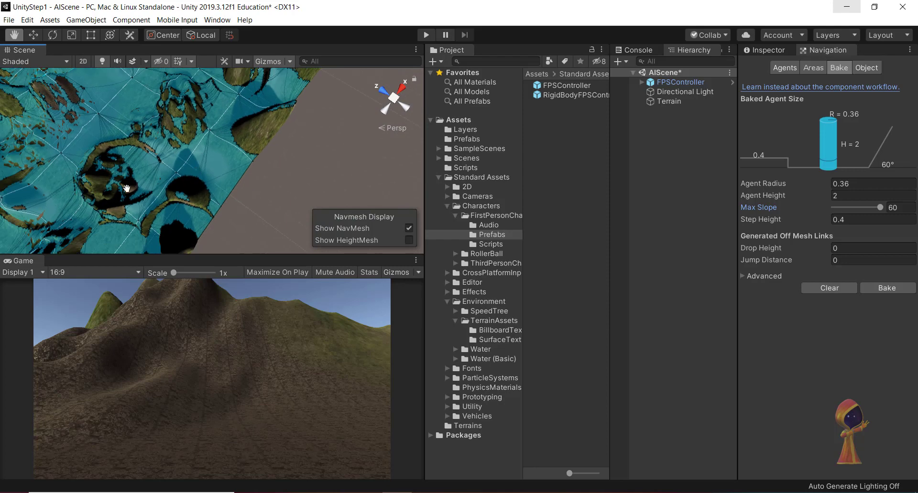
pyautogui.moveTo(125, 191); pyautogui.dragTo(175, 226)
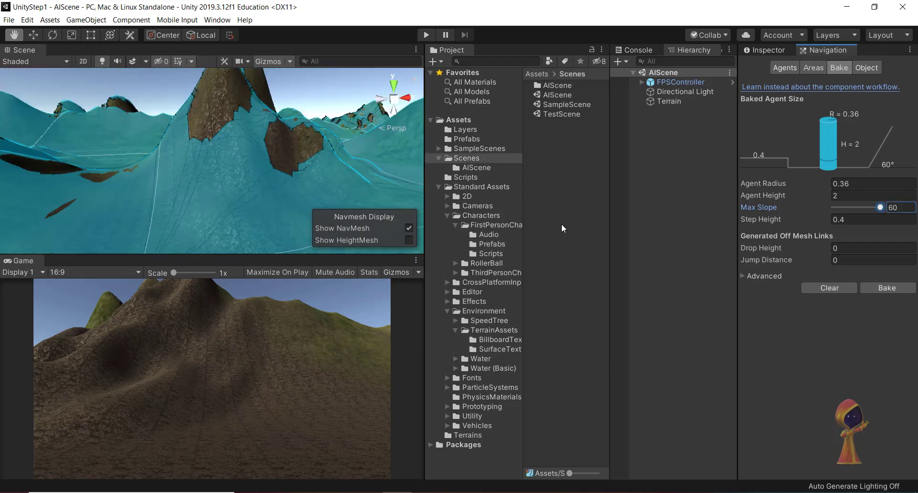
# Step: Open the AIScene folder and select its baked NavMesh asset
pyautogui.doubleClick(550, 86)
pyautogui.click(572, 85)
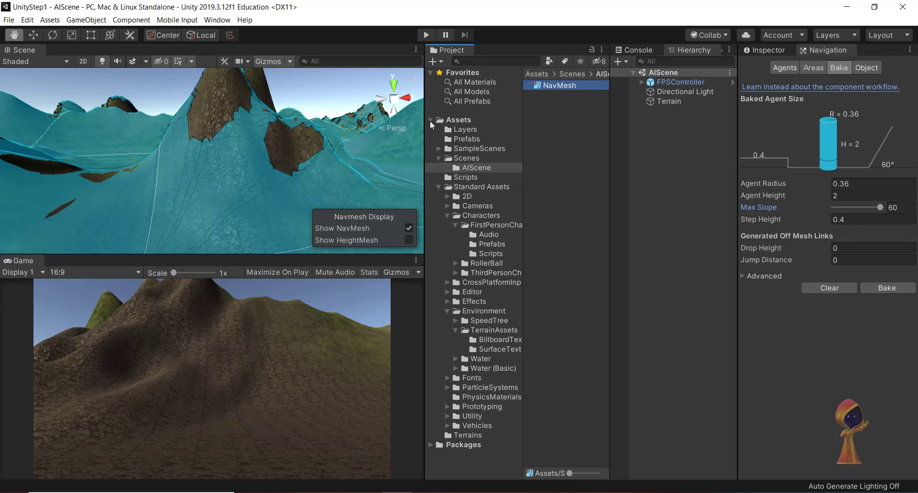
# Step: Collapse Scenes and open ThirdPersonCharacter, browsing its controller Prefabs
pyautogui.click(438, 158)
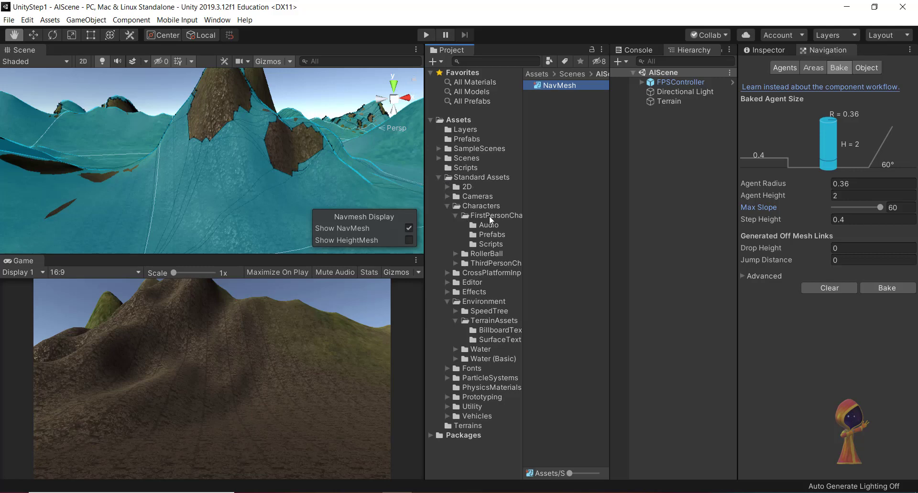
pyautogui.click(455, 217)
pyautogui.click(480, 234)
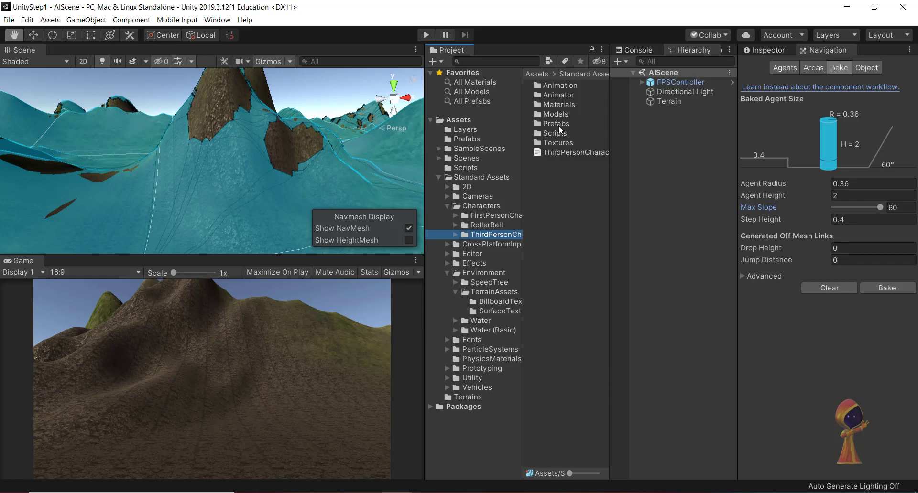
pyautogui.doubleClick(558, 124)
pyautogui.click(571, 94)
pyautogui.click(573, 87)
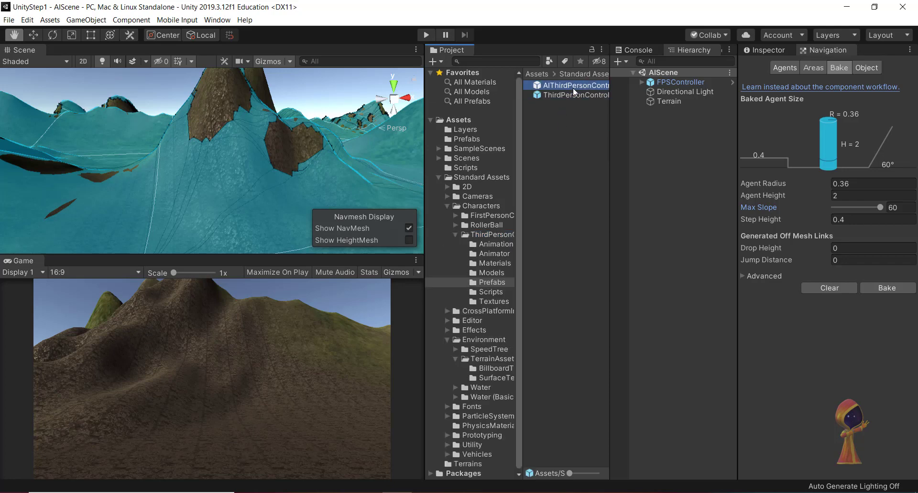
pyautogui.click(576, 95)
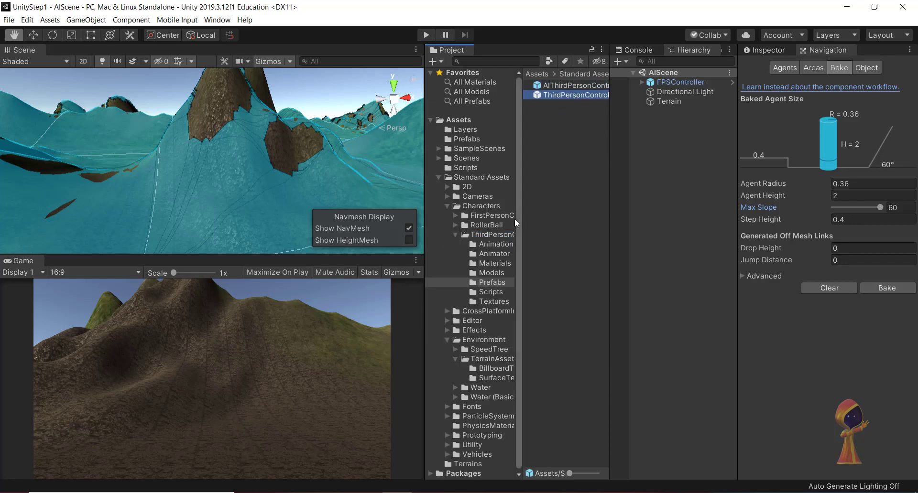
# Step: Open the Models folder and expand Ethan into body, glasses, skeleton and avatar
pyautogui.press('Up')
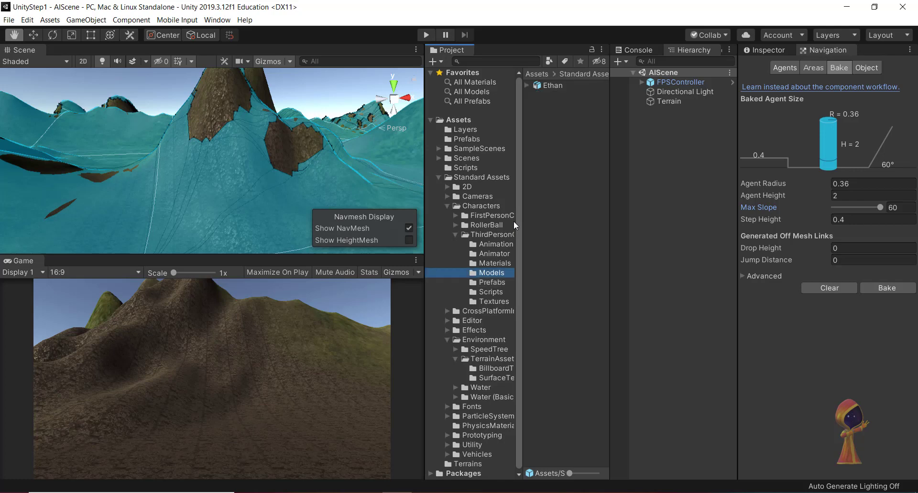
pyautogui.click(486, 236)
pyautogui.click(488, 271)
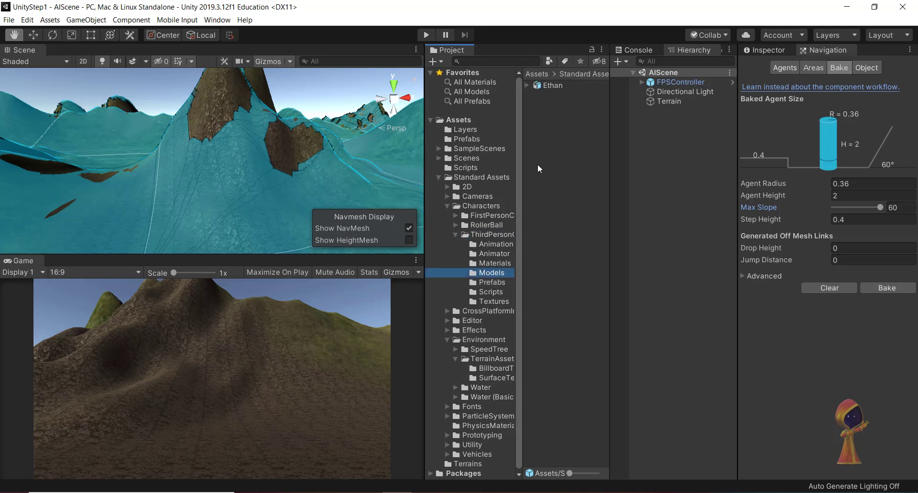
pyautogui.click(550, 86)
pyautogui.click(527, 85)
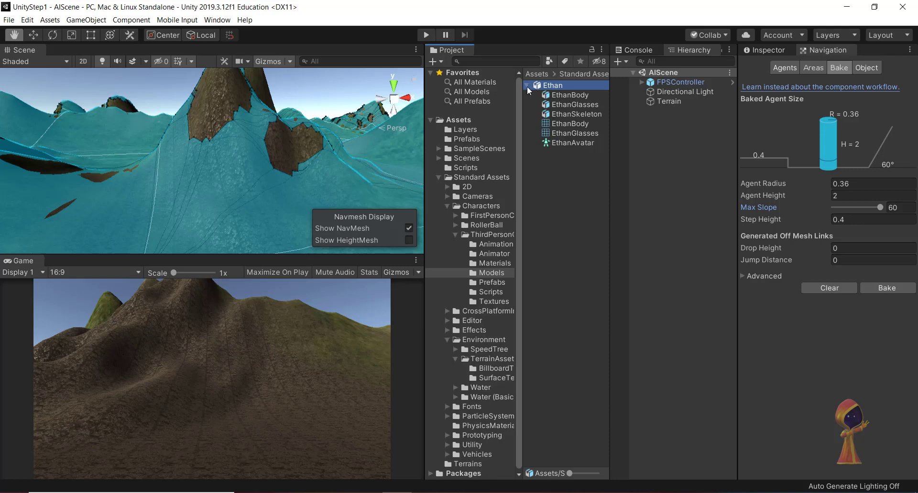
# Step: Drag the Ethan model into the Hierarchy and frame him in the Scene view
pyautogui.click(524, 42)
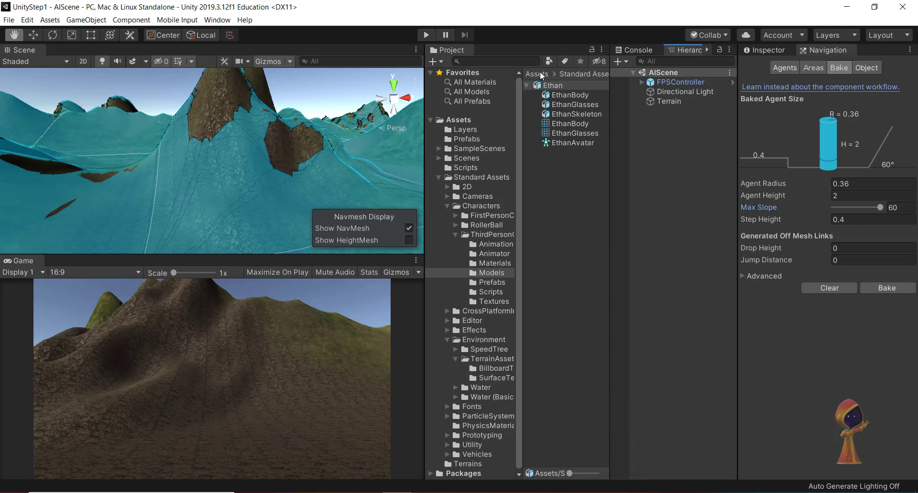
pyautogui.moveTo(548, 87); pyautogui.dragTo(658, 77)
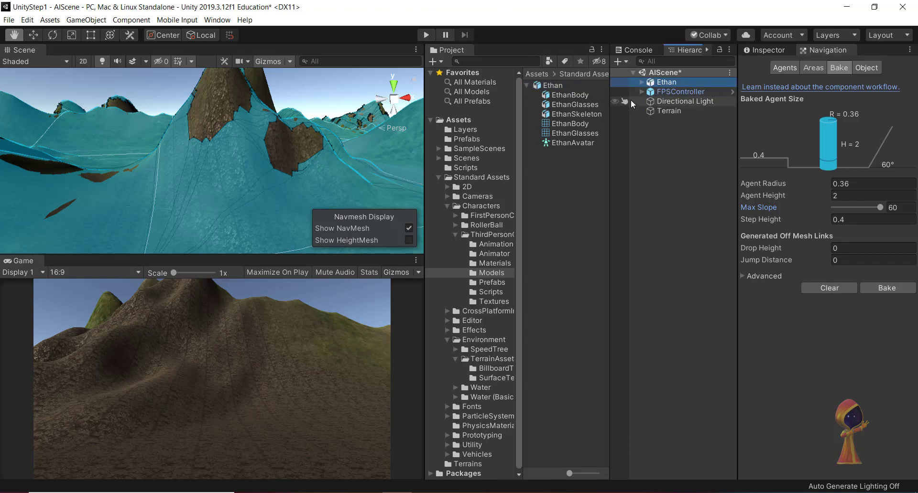
pyautogui.click(666, 83)
pyautogui.click(289, 167)
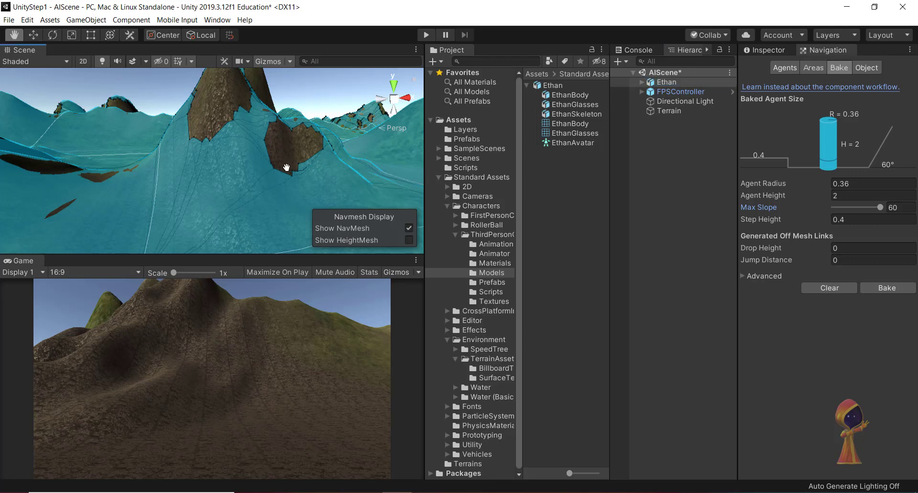
pyautogui.press('f')
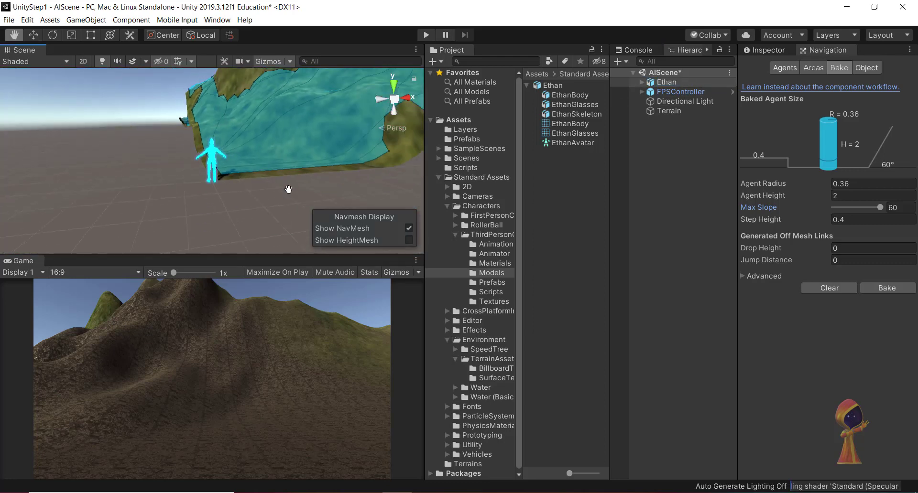
# Step: From Top view, move Ethan onto the terrain at about X 39.87, Y 0.14, Z 180.57
pyautogui.scroll(-5, 242, 165)
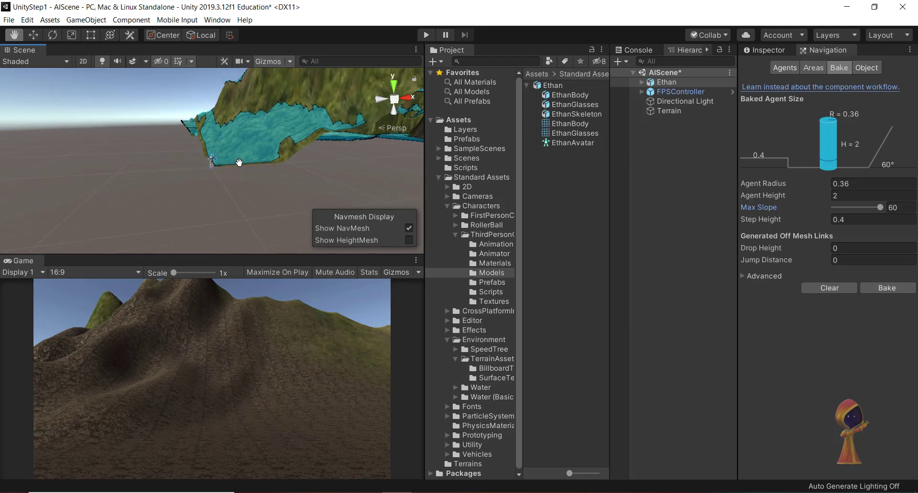
pyautogui.moveTo(234, 132)
pyautogui.keyDown('alt'); pyautogui.mouseDown()
pyautogui.moveTo(234, 244)
pyautogui.moveTo(261, 152)
pyautogui.moveTo(238, 142)
pyautogui.mouseUp(); pyautogui.keyUp('alt')
pyautogui.scroll(-10, 237, 142)
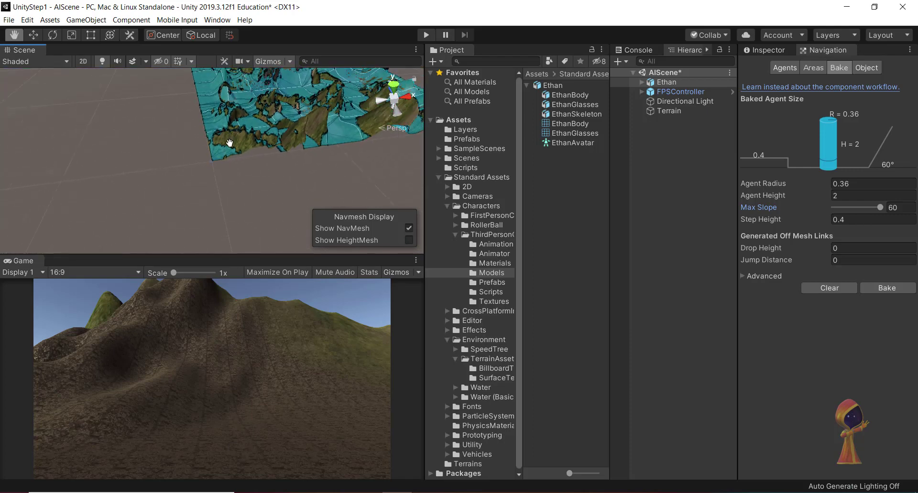
pyautogui.scroll(-1, 229, 143)
pyautogui.keyDown('alt'); pyautogui.moveTo(292, 141); pyautogui.dragTo(138, 85); pyautogui.keyUp('alt')
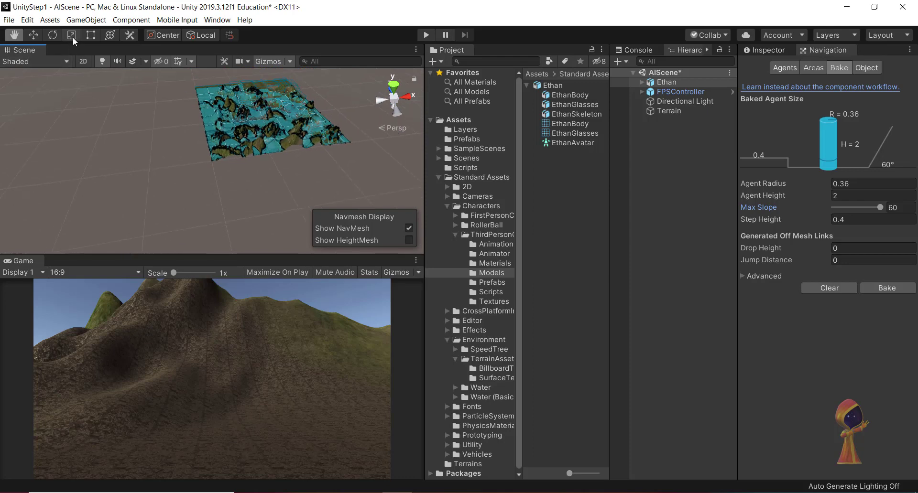
pyautogui.click(110, 35)
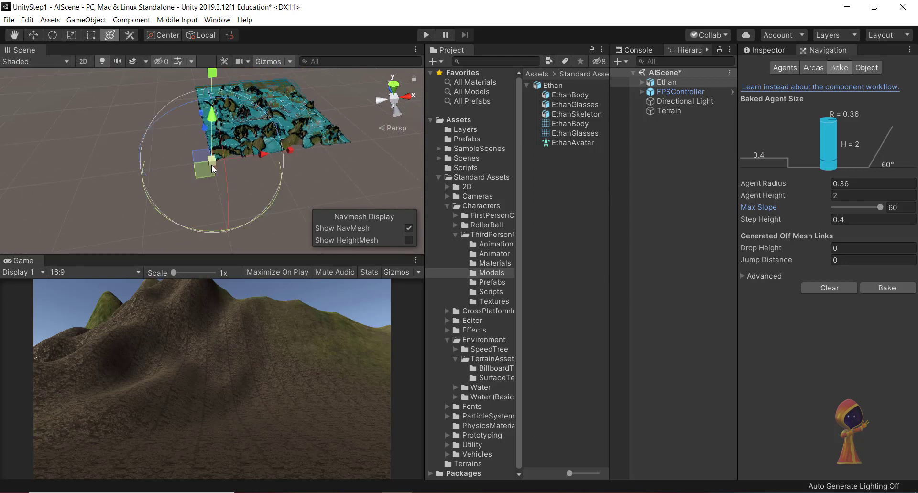
pyautogui.click(393, 85)
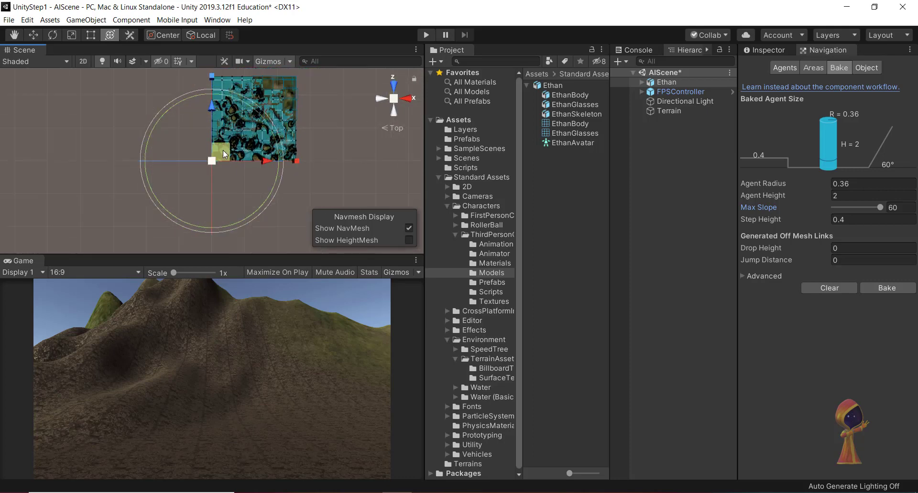
pyautogui.moveTo(222, 151); pyautogui.dragTo(236, 99)
pyautogui.scroll(2, 242, 116)
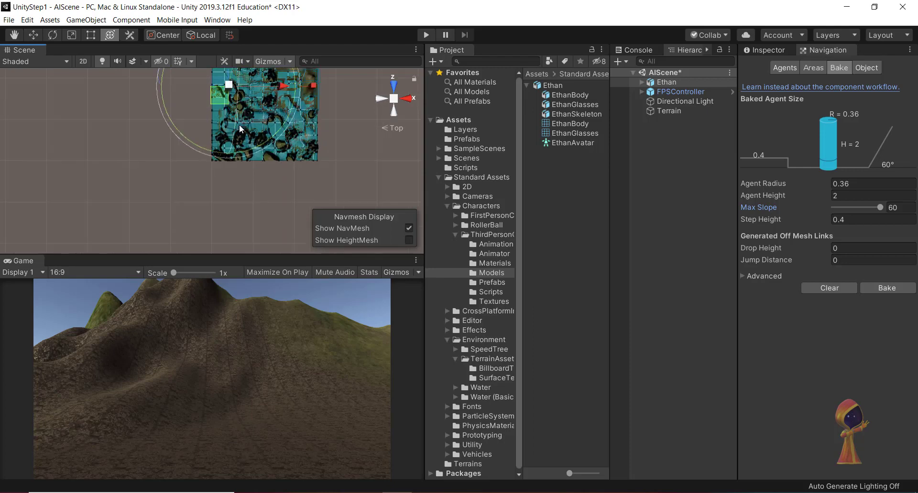
pyautogui.press('f')
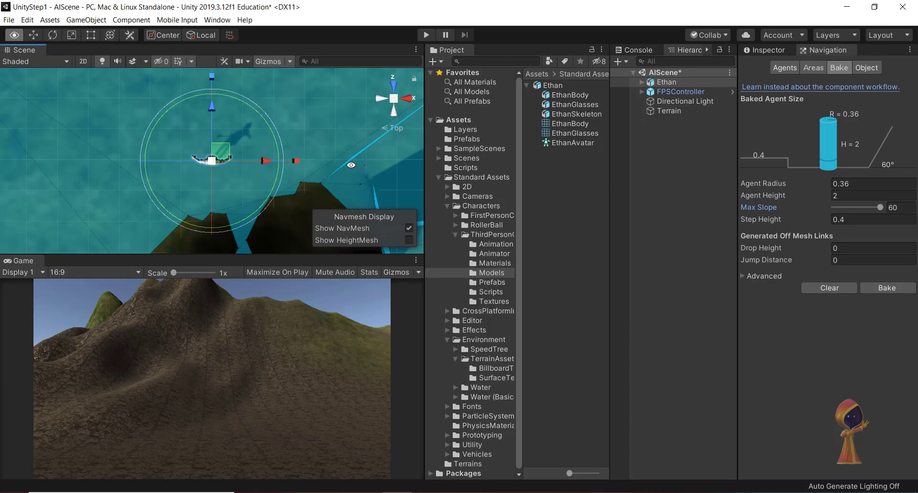
pyautogui.keyDown('alt'); pyautogui.moveTo(349, 164); pyautogui.dragTo(86, 81); pyautogui.keyUp('alt')
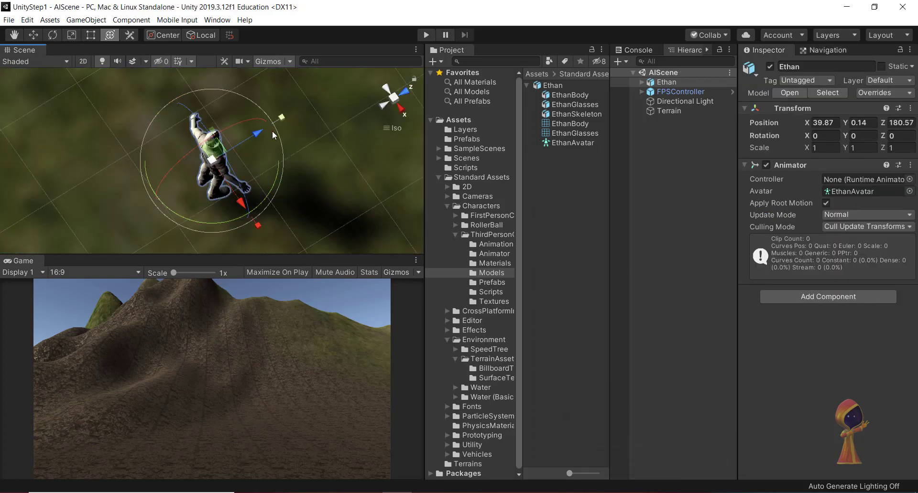
# Step: Add a Nav Mesh Agent component to Ethan via Component > Navigation
pyautogui.click(131, 19)
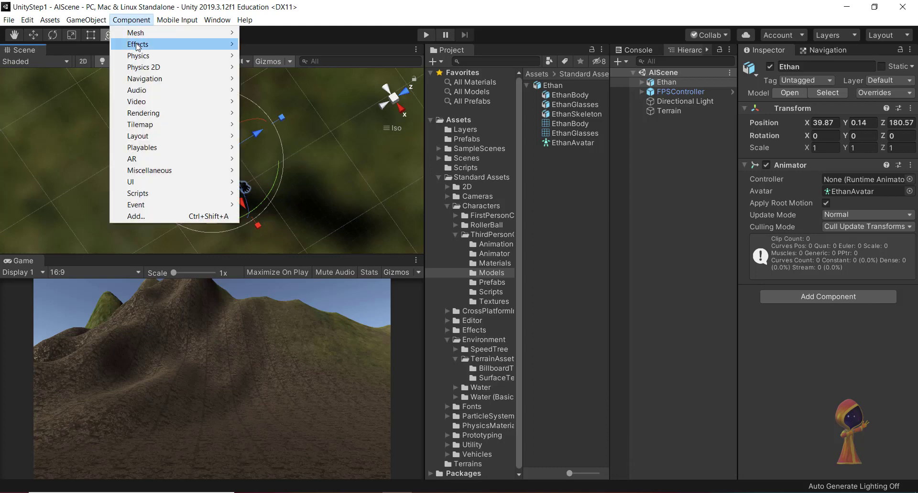
pyautogui.moveTo(161, 81)
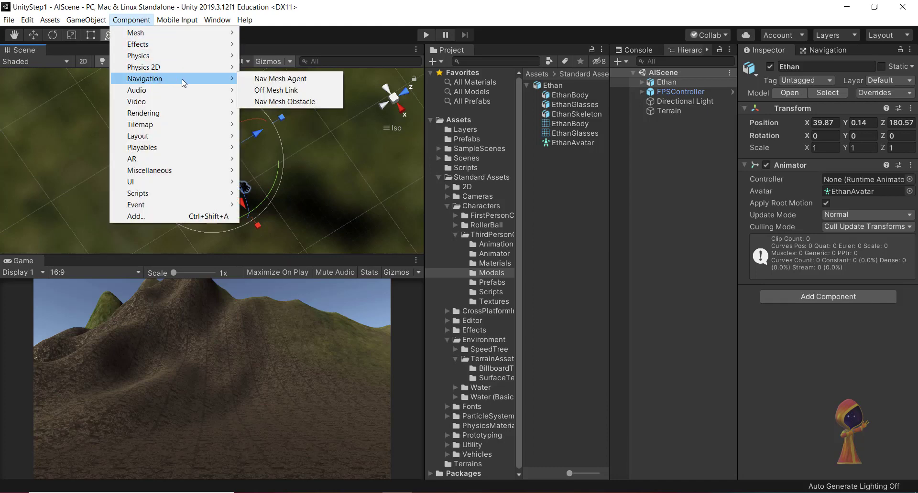
pyautogui.click(265, 80)
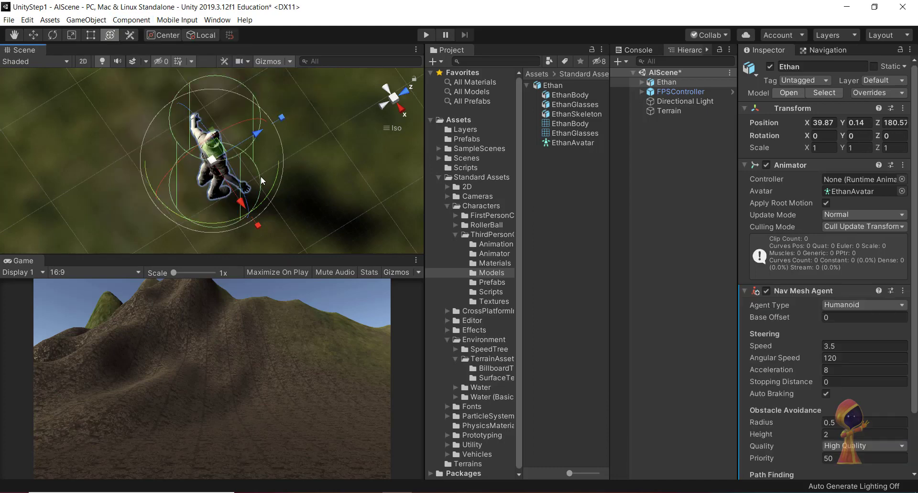
pyautogui.keyDown('alt'); pyautogui.moveTo(260, 176); pyautogui.dragTo(881, 81); pyautogui.keyUp('alt')
pyautogui.press('y')
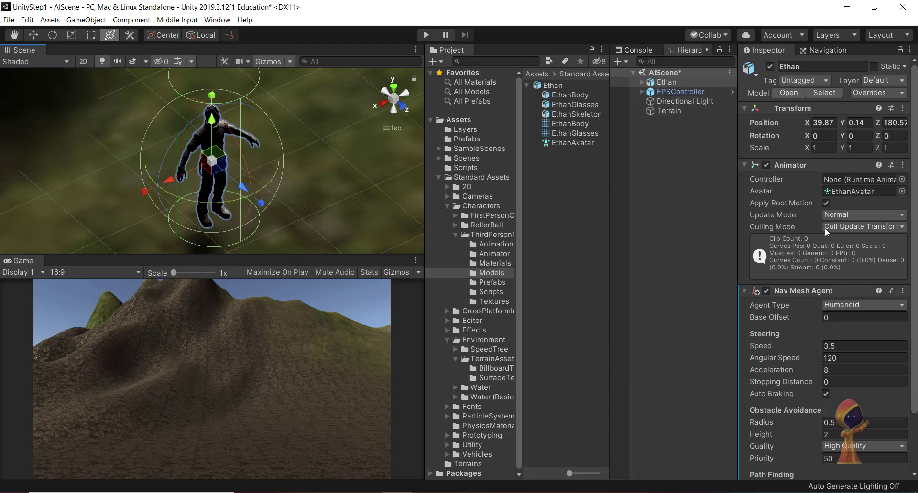
pyautogui.scroll(-3, 841, 277)
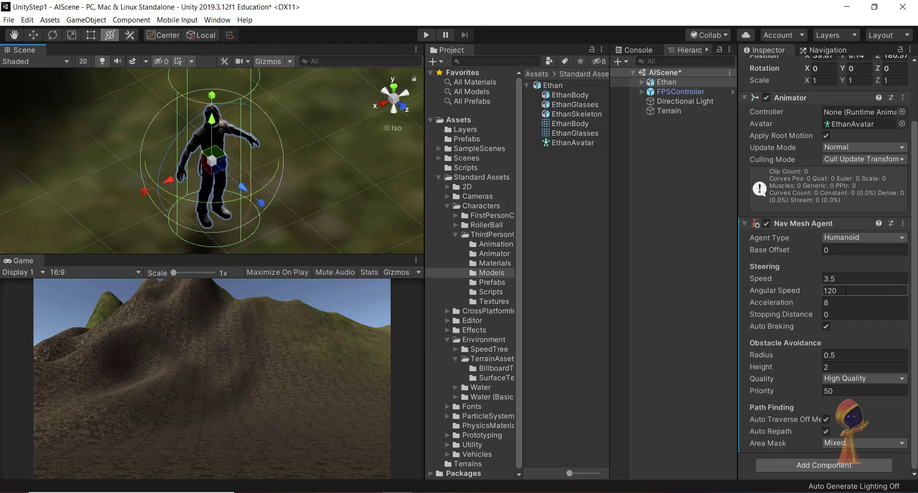
# Step: Set the agent's obstacle-avoidance Height to 1.66 and Radius to 0.22
pyautogui.click(839, 366)
pyautogui.write('1..')
pyautogui.press('BackSpace')
pyautogui.press('BackSpace')
pyautogui.press('BackSpace')
pyautogui.write('.66')
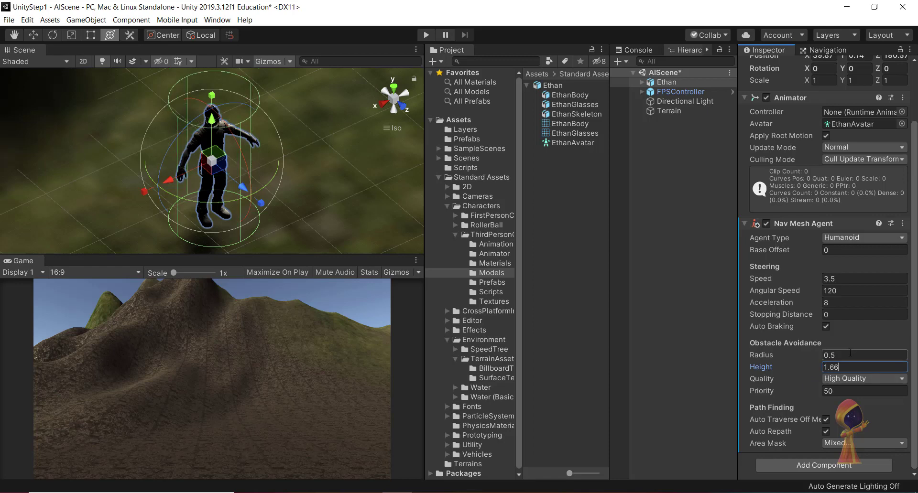
pyautogui.click(846, 355)
pyautogui.write('.22')
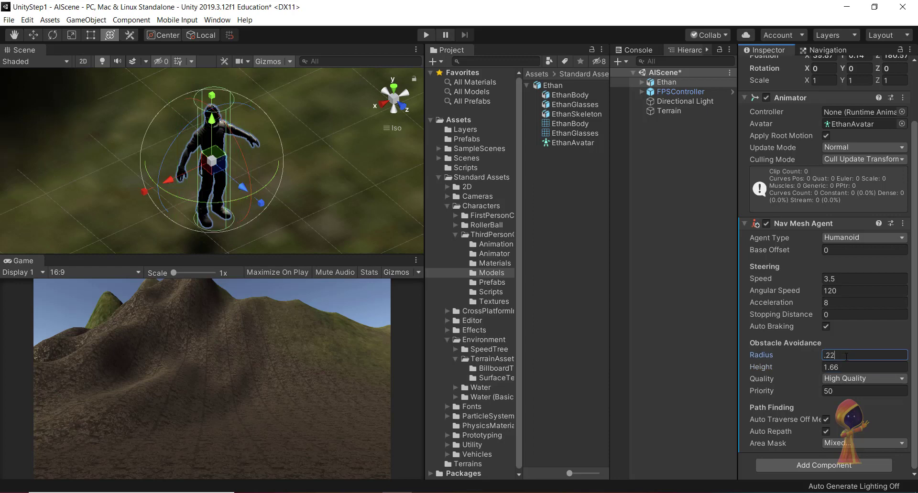
pyautogui.click(853, 368)
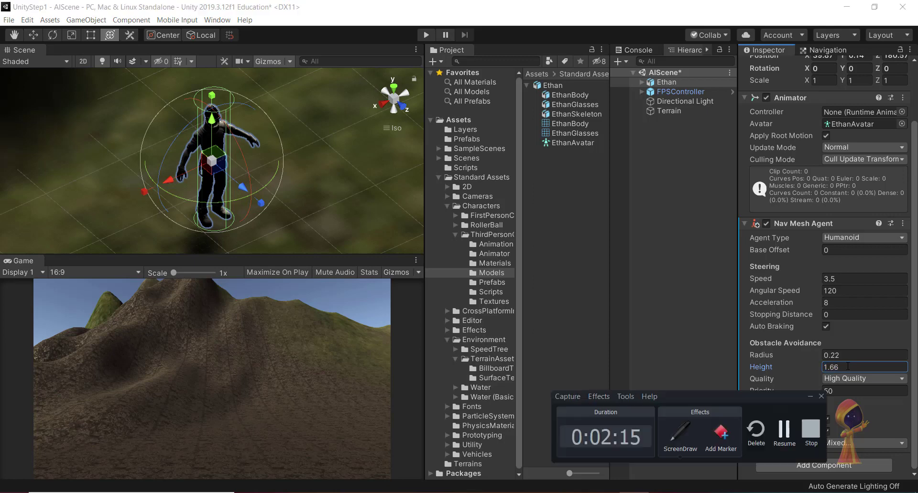
pyautogui.rightClick(665, 82)
# Step: Search Ethan's Add Component list for 'FollowDestination', which offers only a new script
pyautogui.click(902, 365)
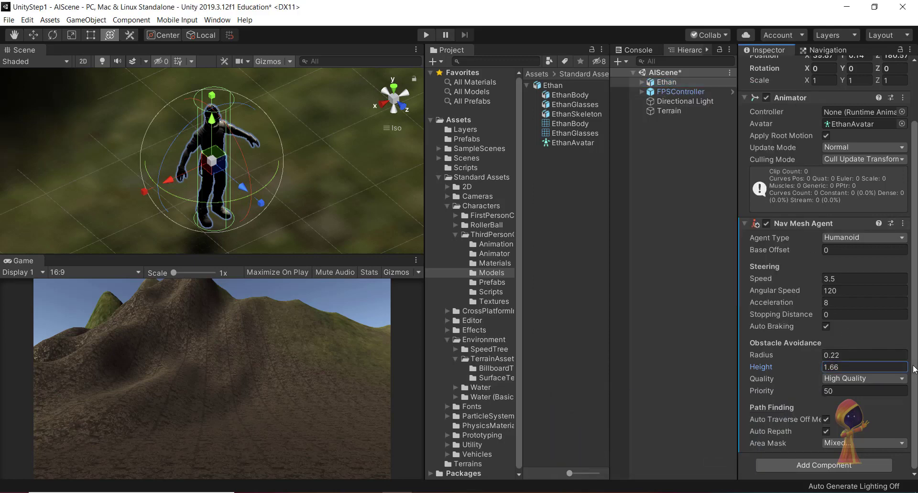
pyautogui.click(840, 464)
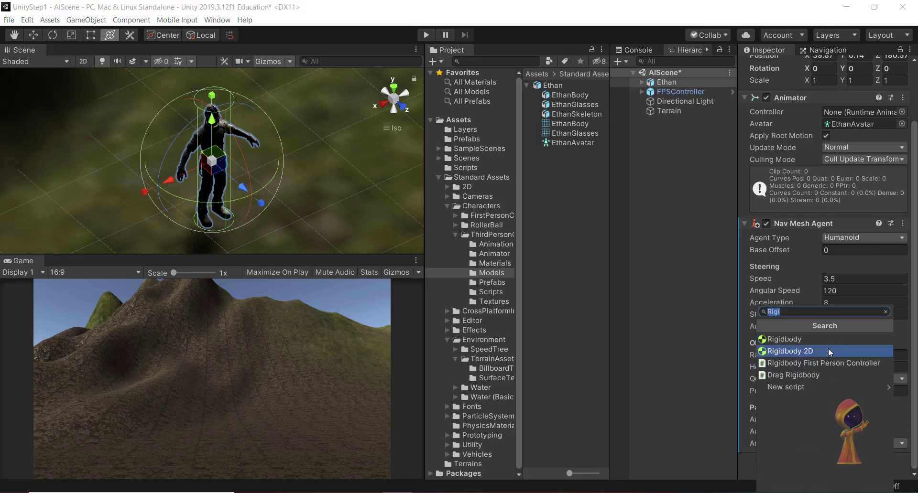
pyautogui.write('FollowDestinatio')
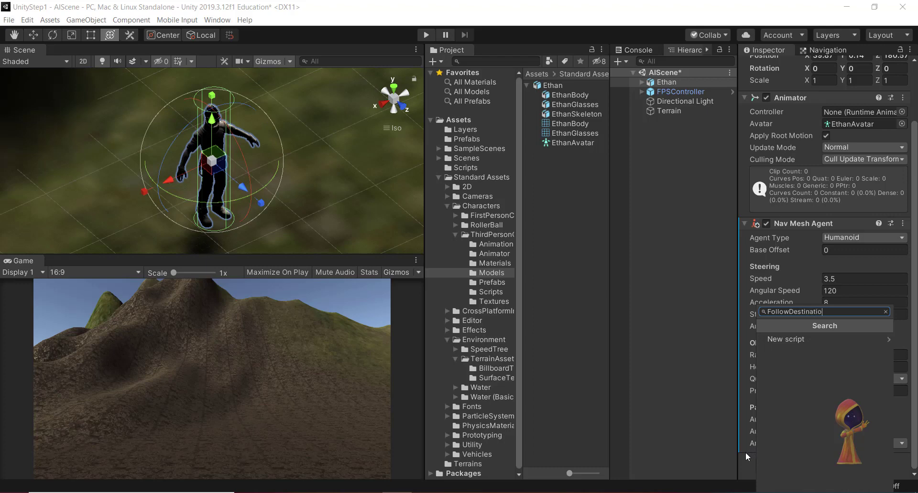
pyautogui.write('n')
pyautogui.hotkey('ctrl', 'a')
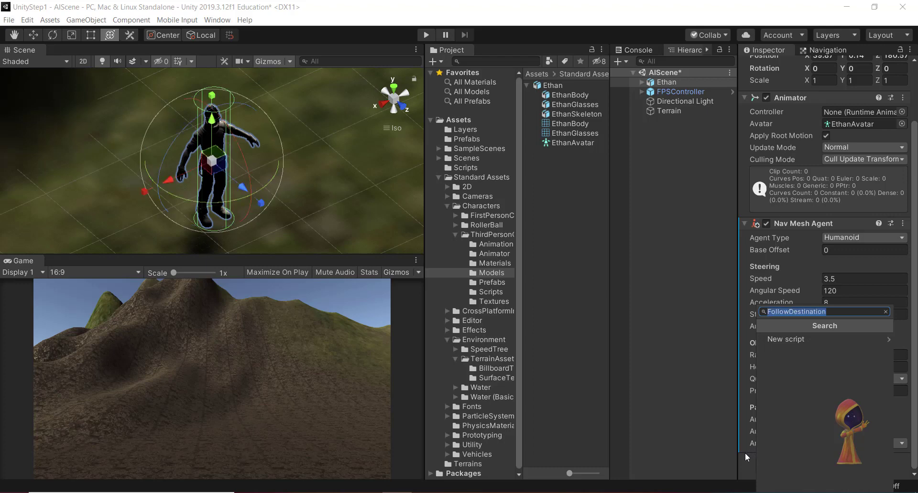
pyautogui.press('End')
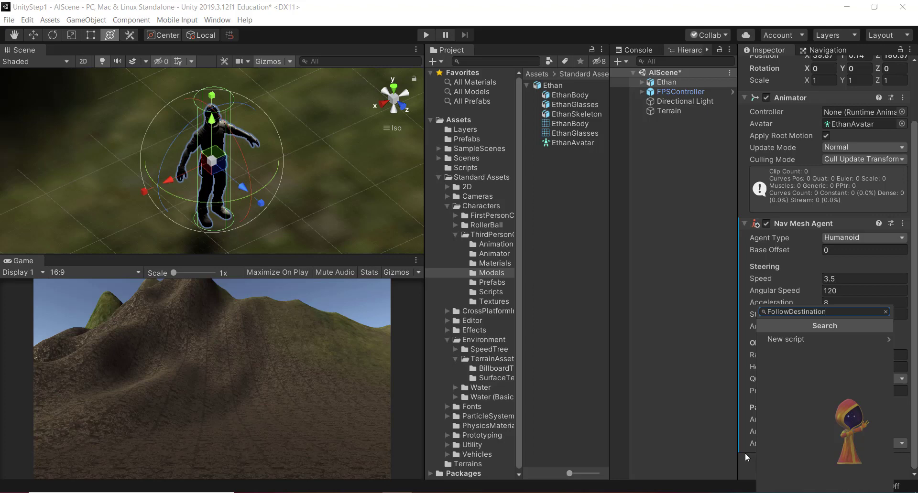
pyautogui.hotkey('ctrl', 'a')
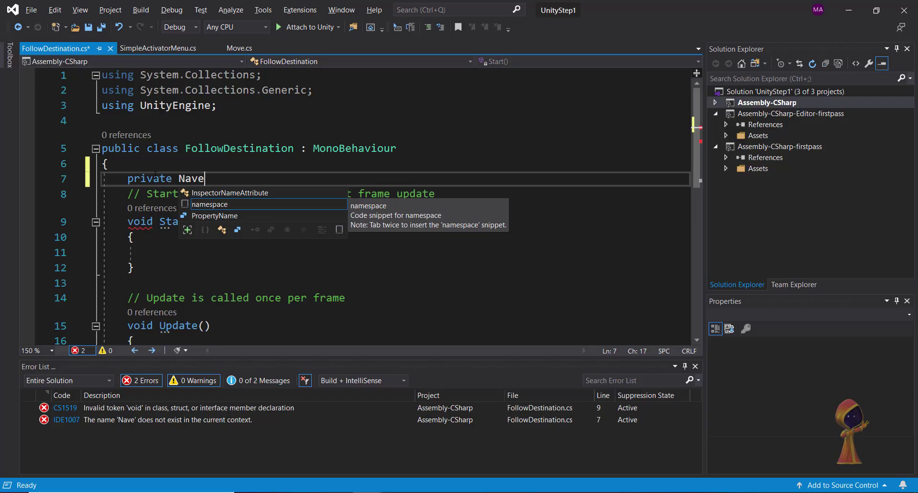
# Step: Declare 'NavMeshAgent agent = null;' and 'public Transform destination = null;' fields and save
pyautogui.press('BackSpace')
pyautogui.write('Mesh')
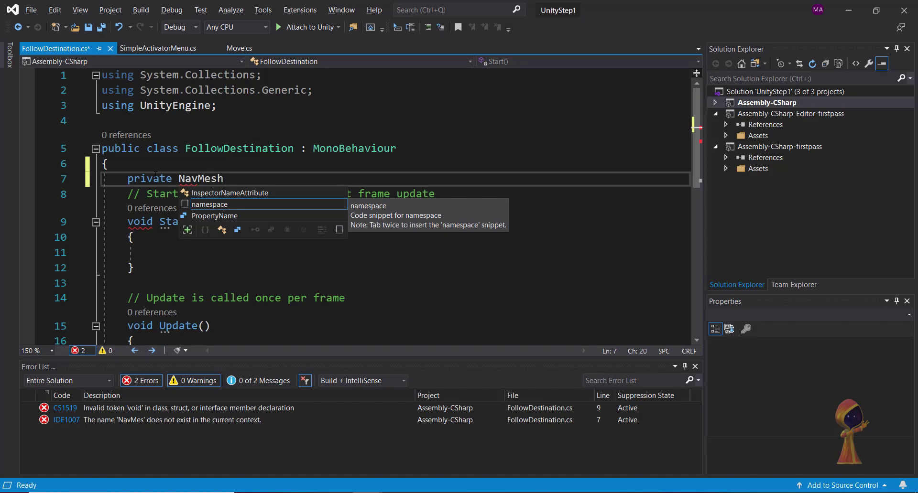
pyautogui.write('Agent ')
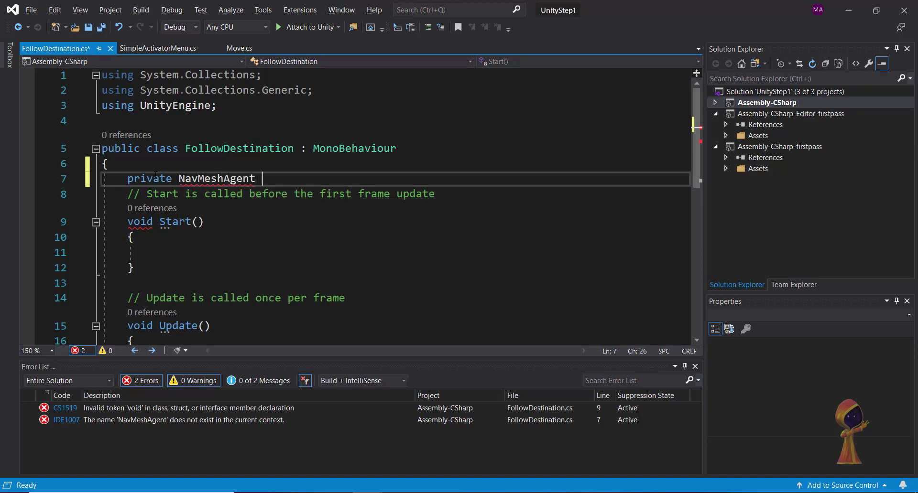
pyautogui.write('agent ')
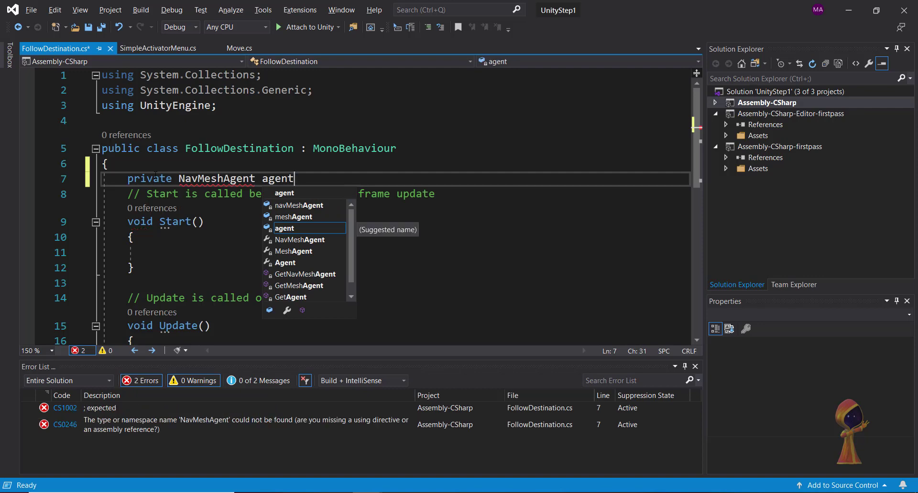
pyautogui.write('= n')
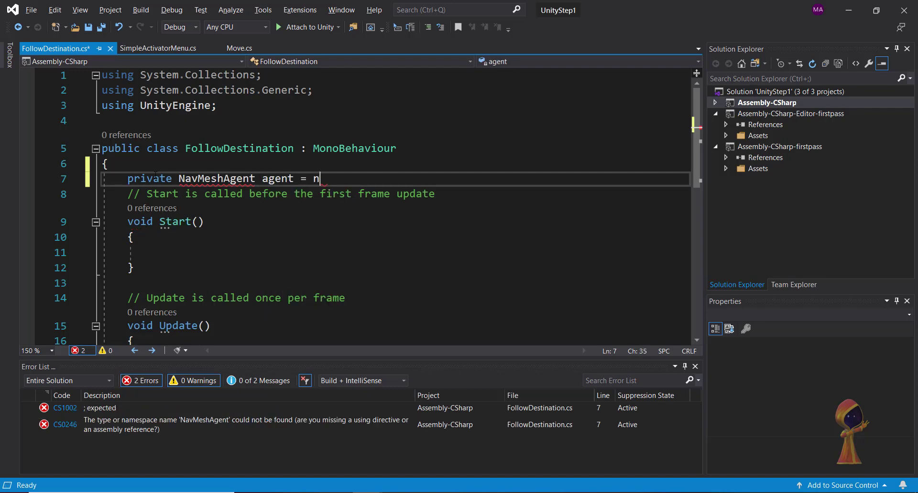
pyautogui.write('ull;')
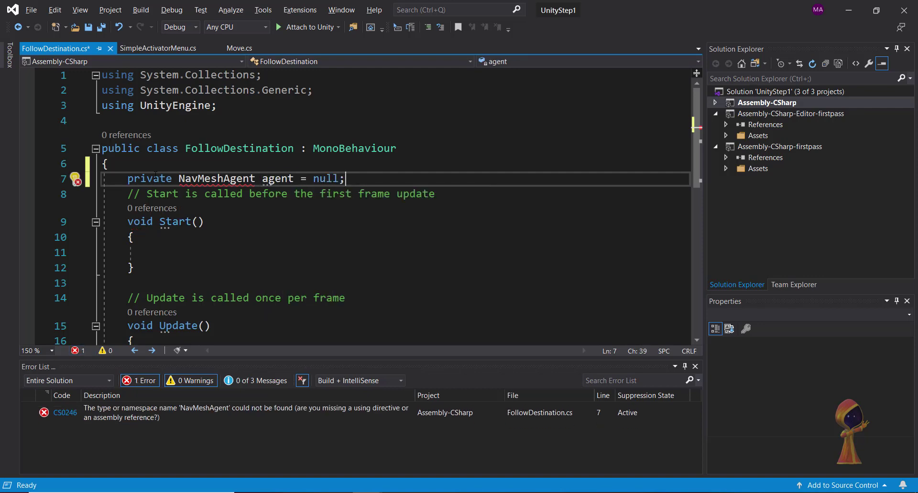
pyautogui.hotkey('ctrl', 's')
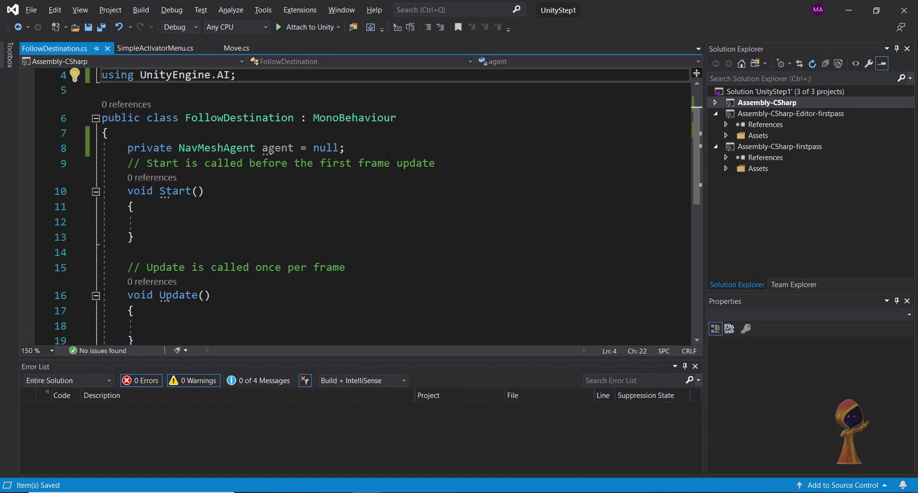
pyautogui.click(434, 154)
pyautogui.press('Return')
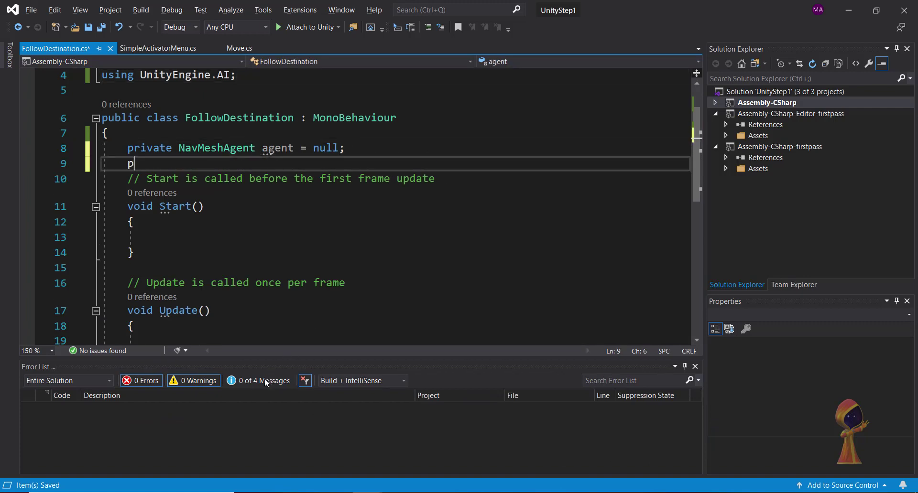
pyautogui.write('public Tran')
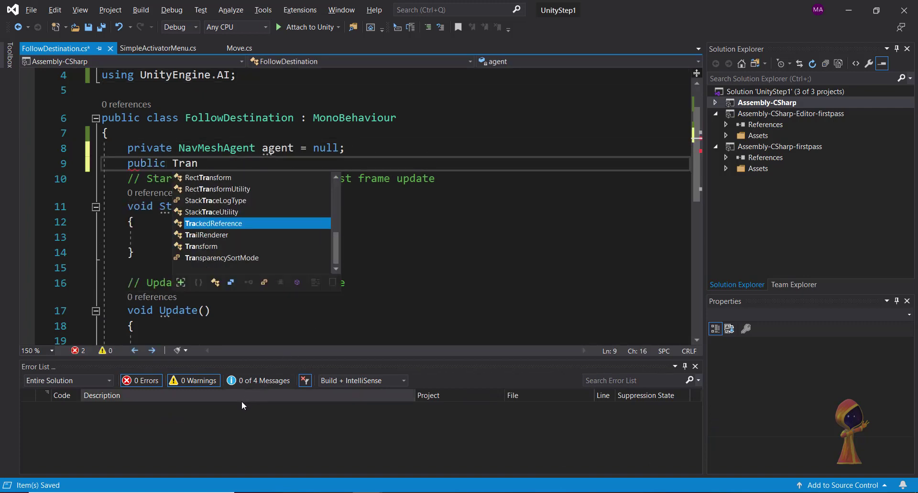
pyautogui.write('sform d')
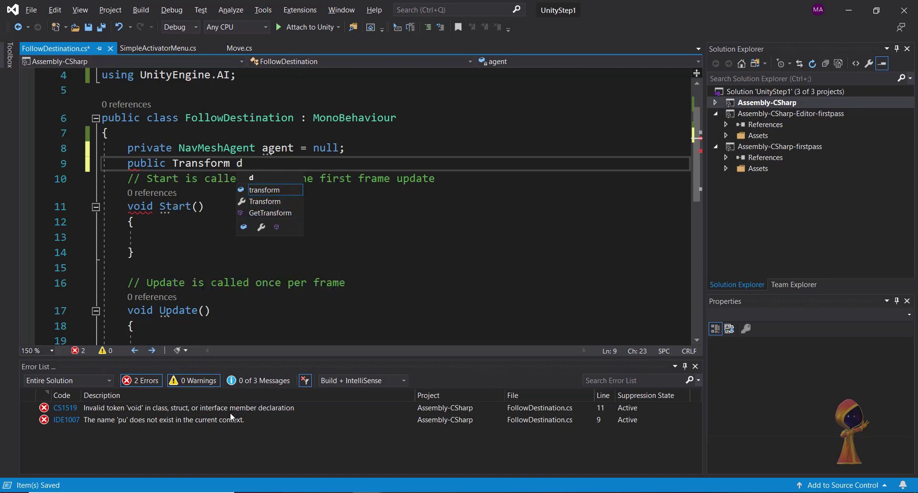
pyautogui.write('esti')
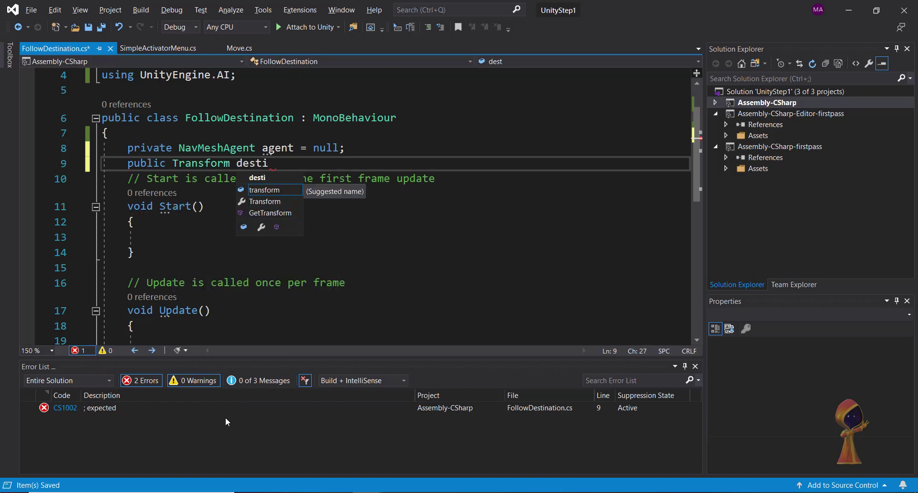
pyautogui.write('nation = null;')
pyautogui.hotkey('ctrl', 's')
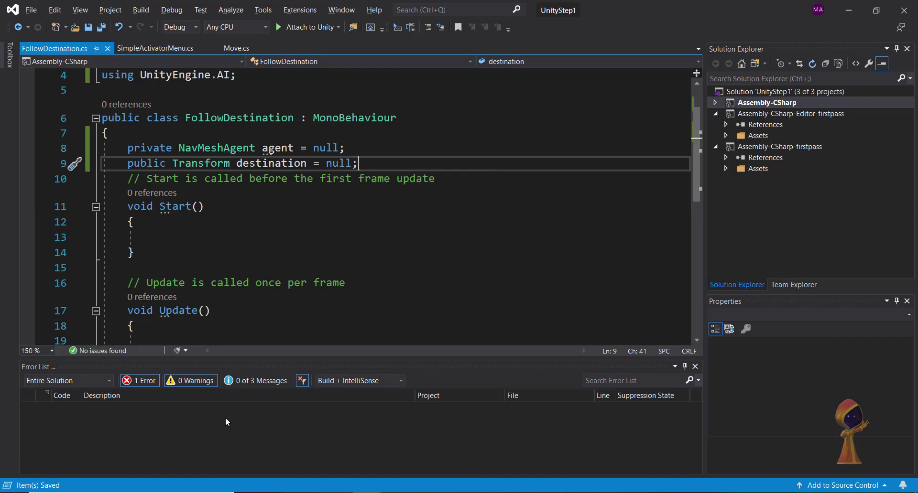
# Step: In Start(), assign agent = GetComponent<NavMeshAgent>(); and save the script
pyautogui.click(182, 237)
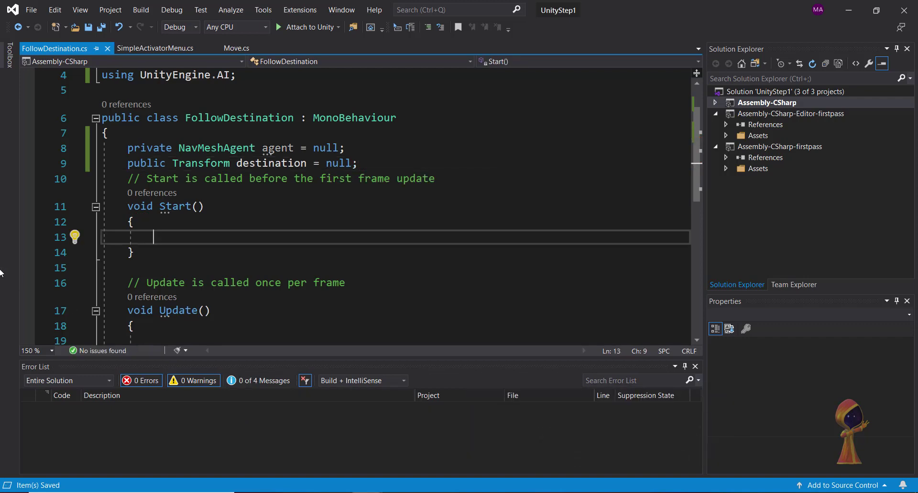
pyautogui.write('age')
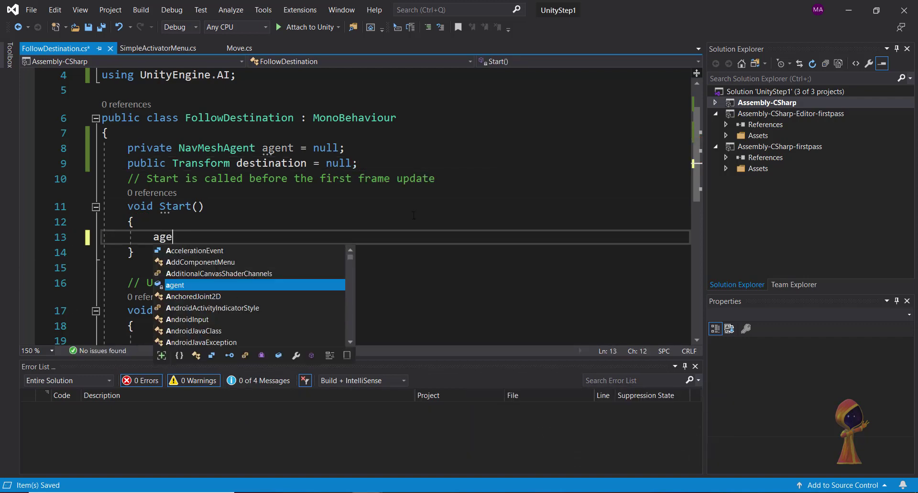
pyautogui.press('Tab')
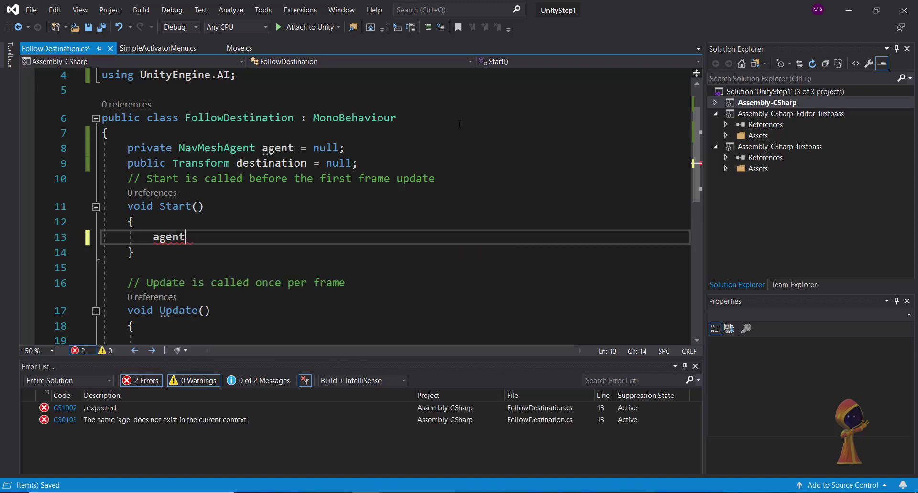
pyautogui.write('= Get')
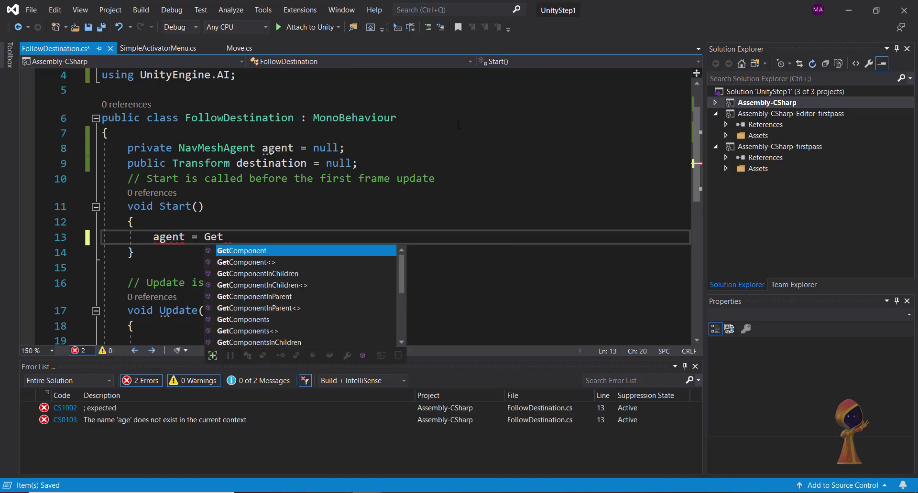
pyautogui.press('Tab')
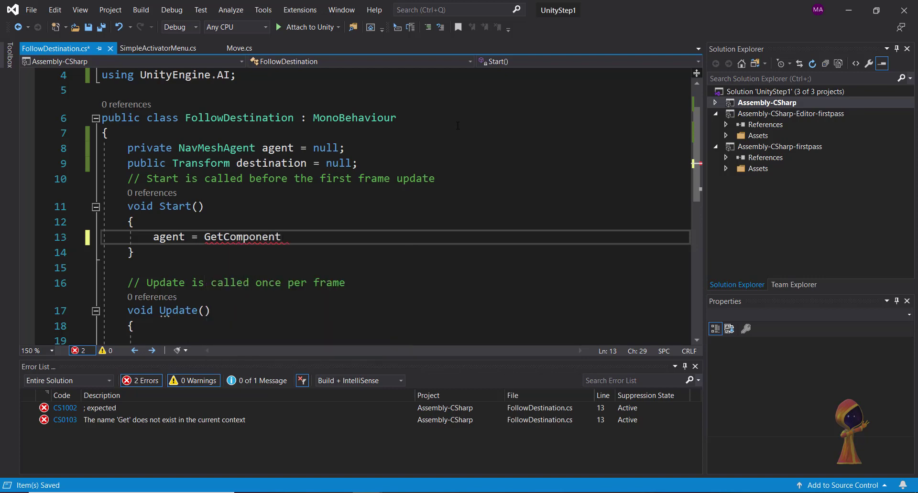
pyautogui.write('<Nav>')
pyautogui.press('Down')
pyautogui.press('Tab')
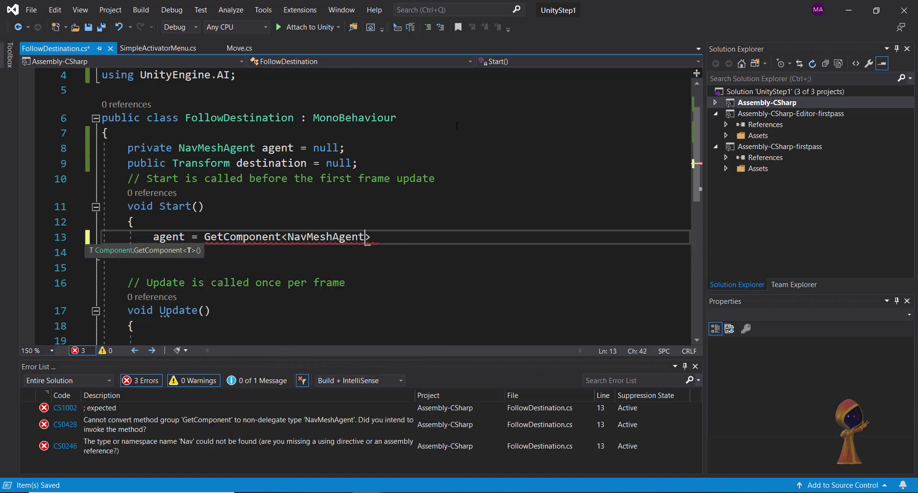
pyautogui.write('>()')
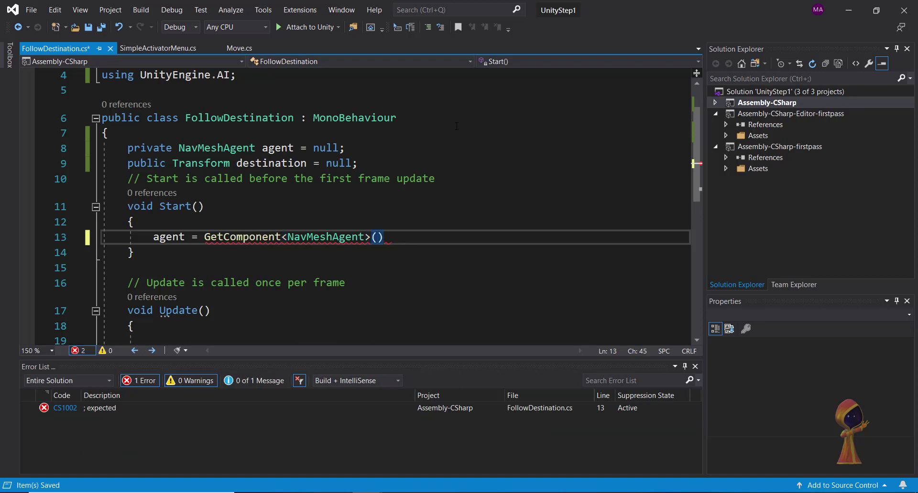
pyautogui.write(';')
pyautogui.hotkey('ctrl', 's')
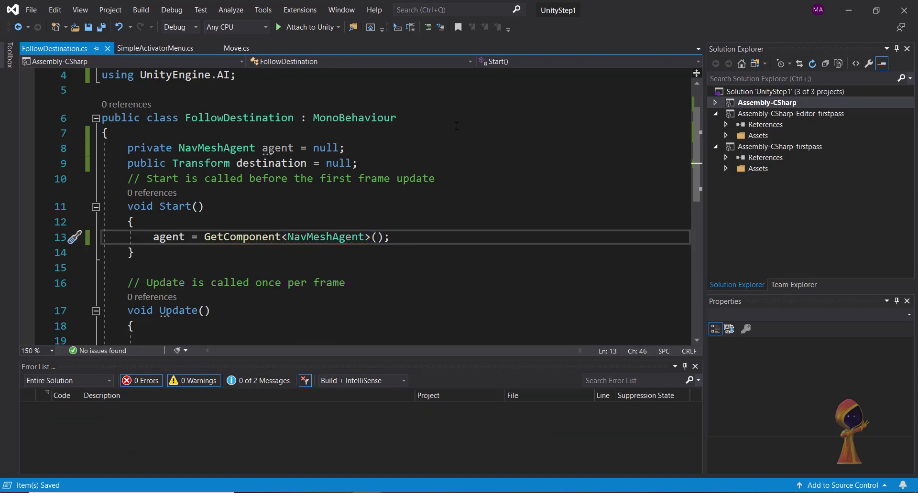
# Step: Add agent.SetDestination(destination.position); to Update(), save the script, and return to Unity
pyautogui.scroll(-3, 457, 126)
pyautogui.click(184, 198)
pyautogui.write('agent.')
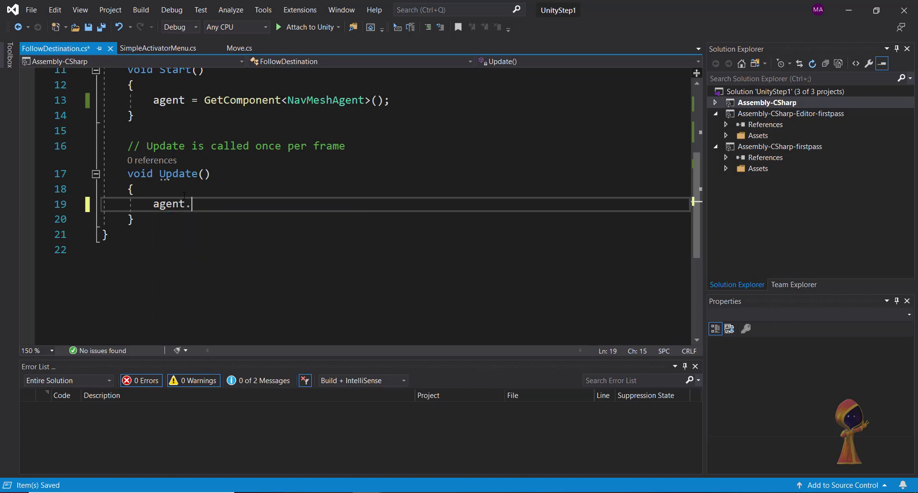
pyautogui.write('set')
pyautogui.press('Tab')
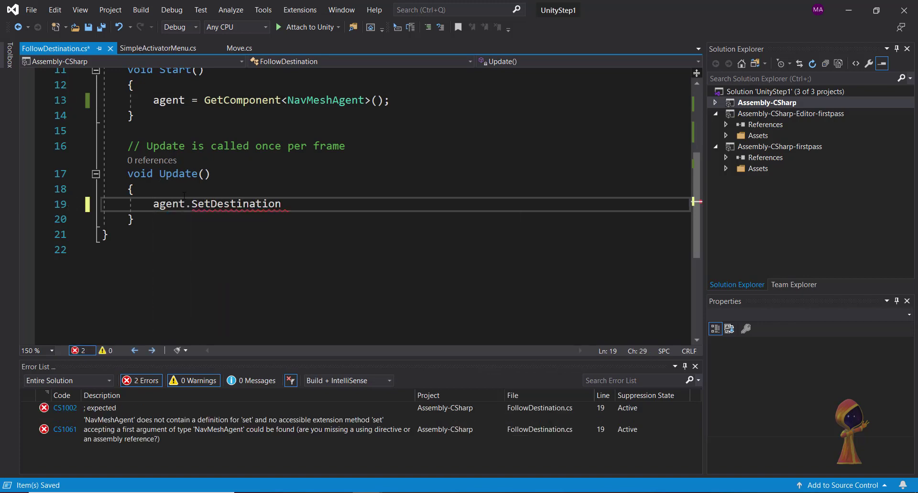
pyautogui.write('(t')
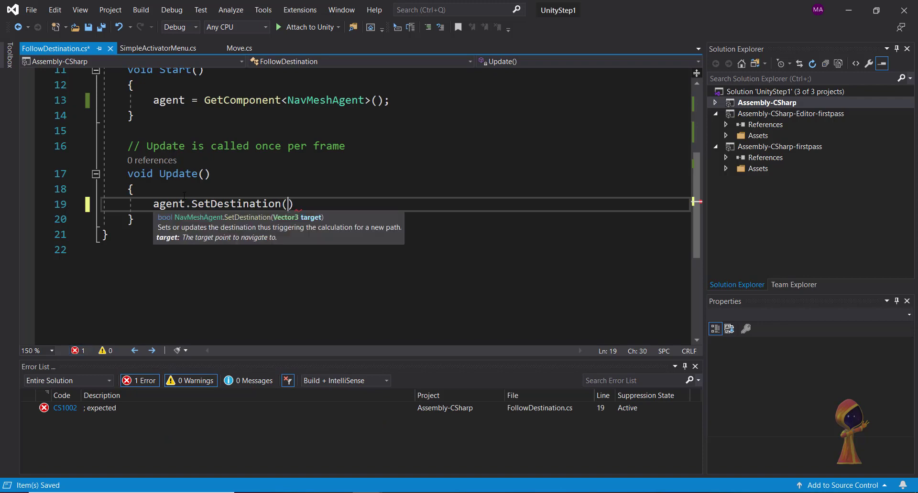
pyautogui.press('BackSpace')
pyautogui.write('des')
pyautogui.press('Tab')
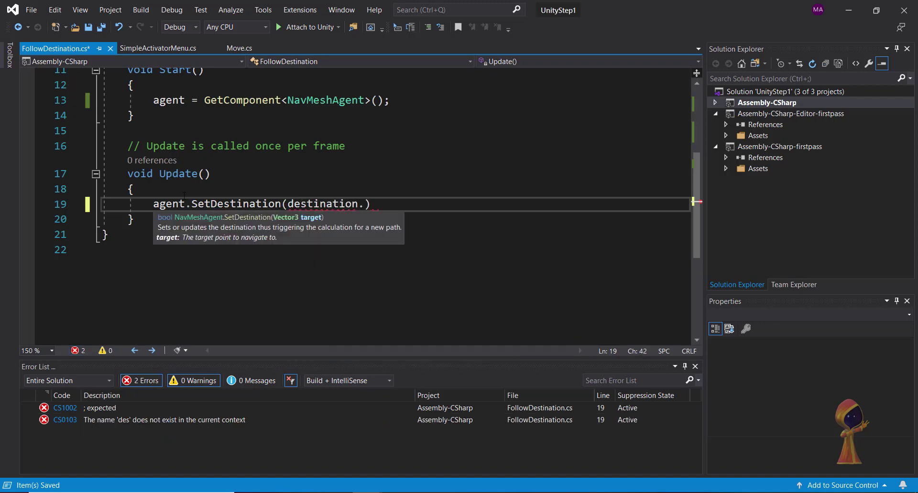
pyautogui.write('po')
pyautogui.write(');')
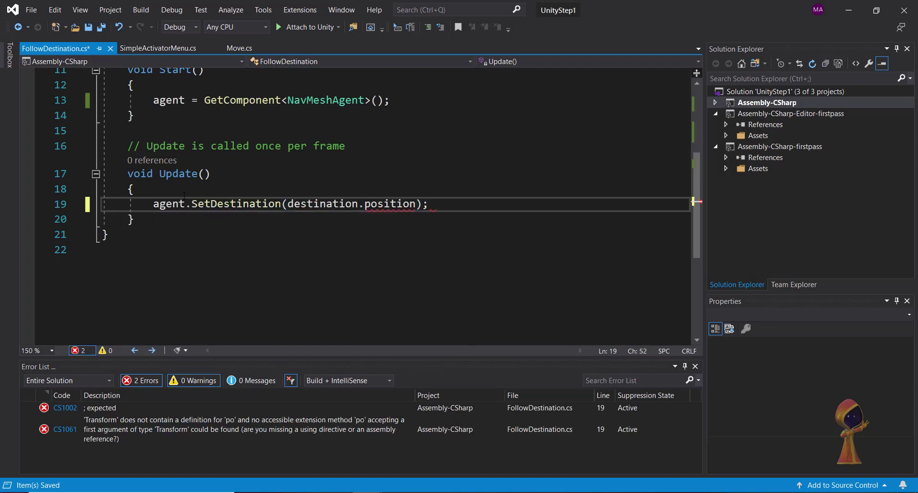
pyautogui.hotkey('ctrl', 's')
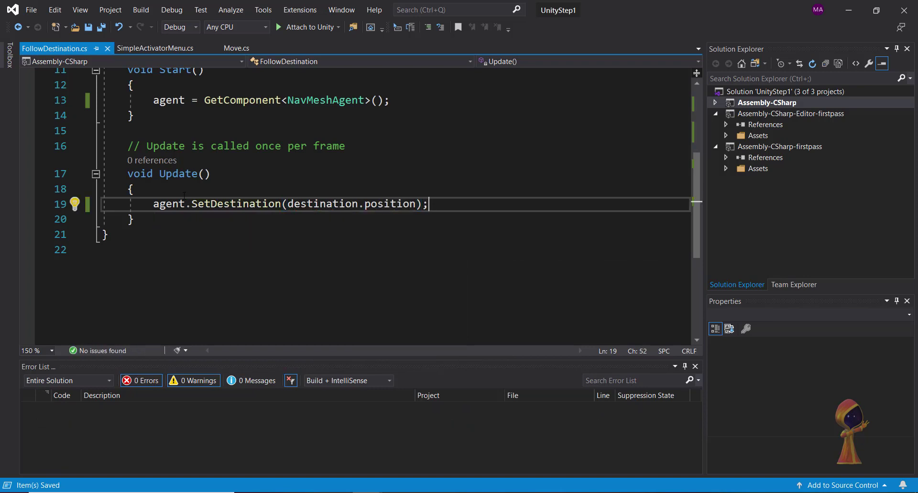
pyautogui.hotkey('alt', 'Tab')
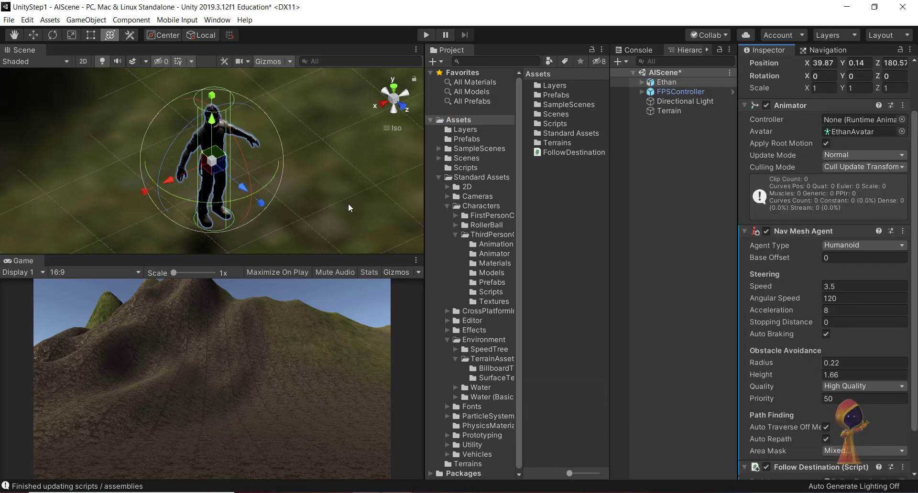
# Step: Create an empty GameObject in AIScene and name it Destination
pyautogui.scroll(-5, 348, 204)
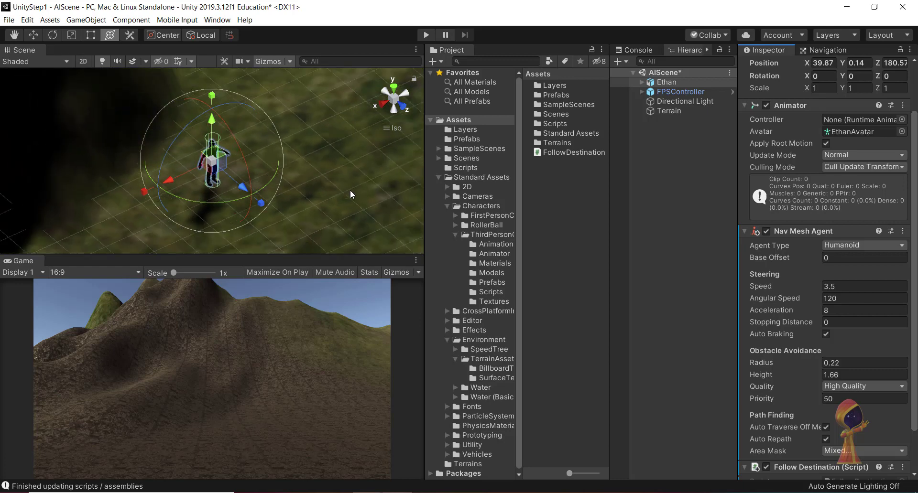
pyautogui.rightClick(672, 76)
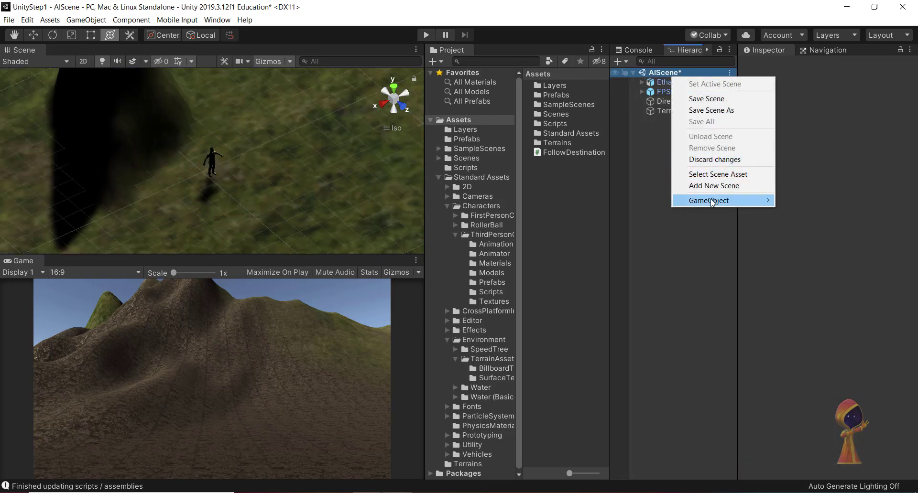
pyautogui.moveTo(712, 201)
pyautogui.click(797, 200)
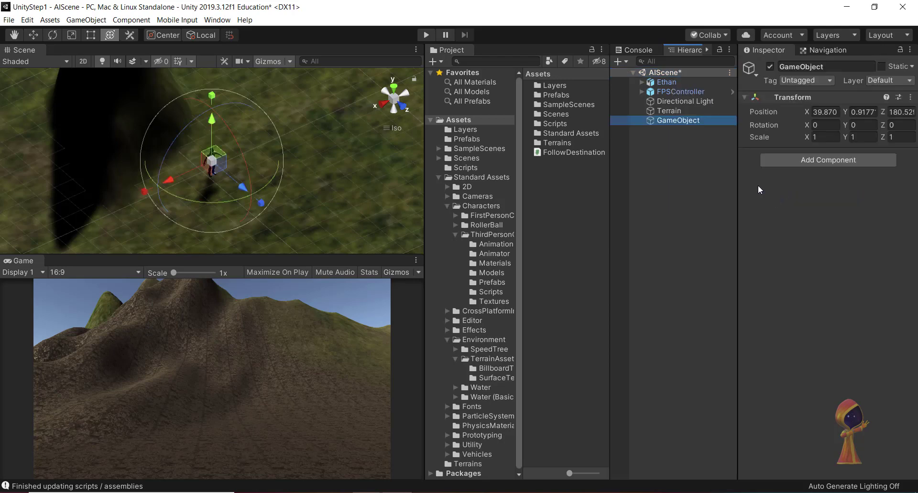
pyautogui.click(690, 121)
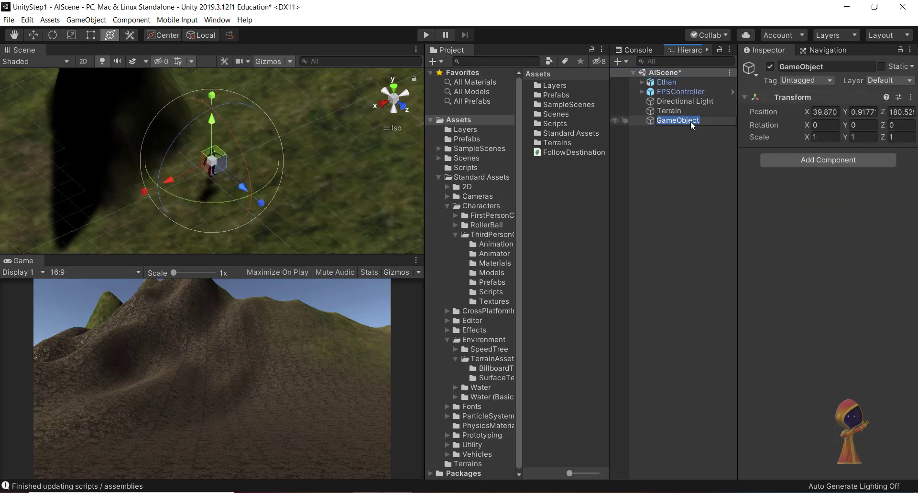
pyautogui.write('Destination')
pyautogui.hotkey('ctrl', 'a')
pyautogui.press('Return')
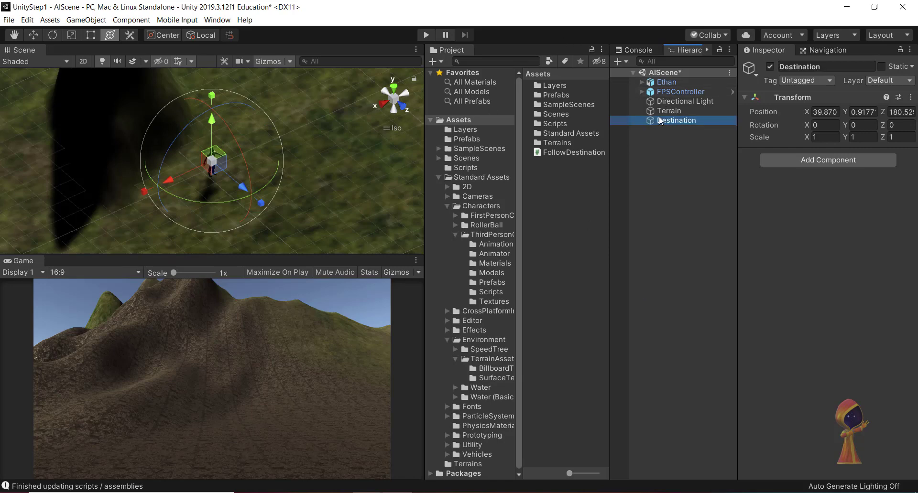
# Step: Compare Ethan's and Destination's components in the Inspector
pyautogui.click(668, 84)
pyautogui.scroll(-3, 823, 313)
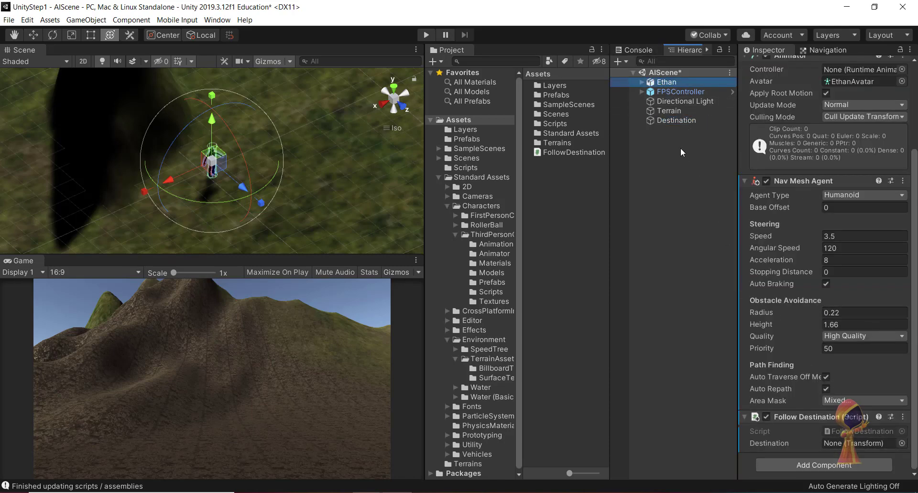
pyautogui.click(676, 120)
pyautogui.scroll(-5, 375, 180)
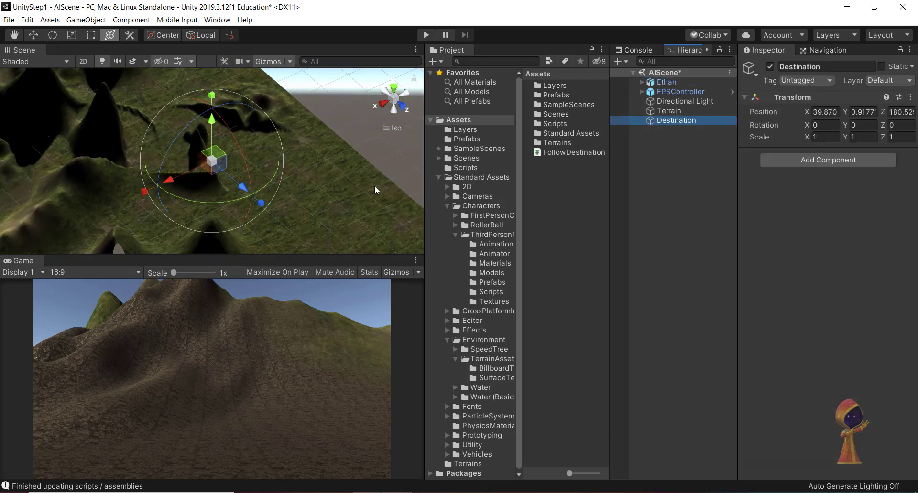
pyautogui.scroll(5, 376, 189)
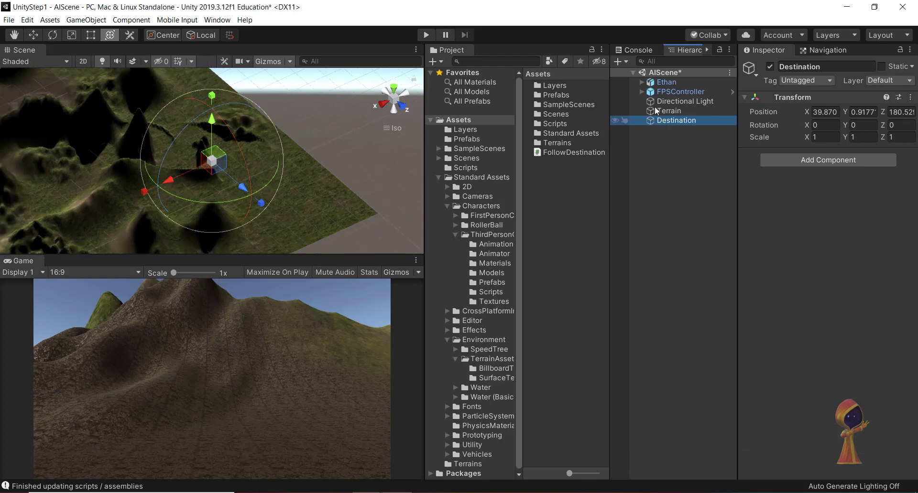
pyautogui.click(666, 82)
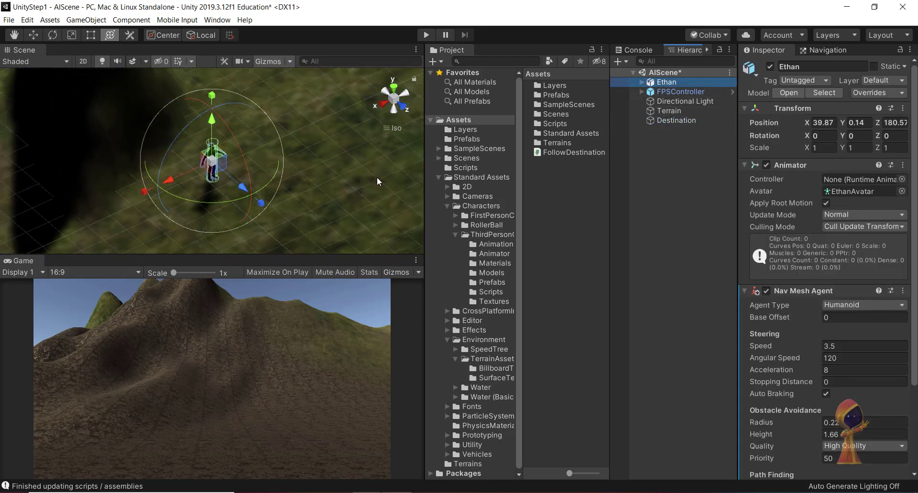
pyautogui.click(656, 119)
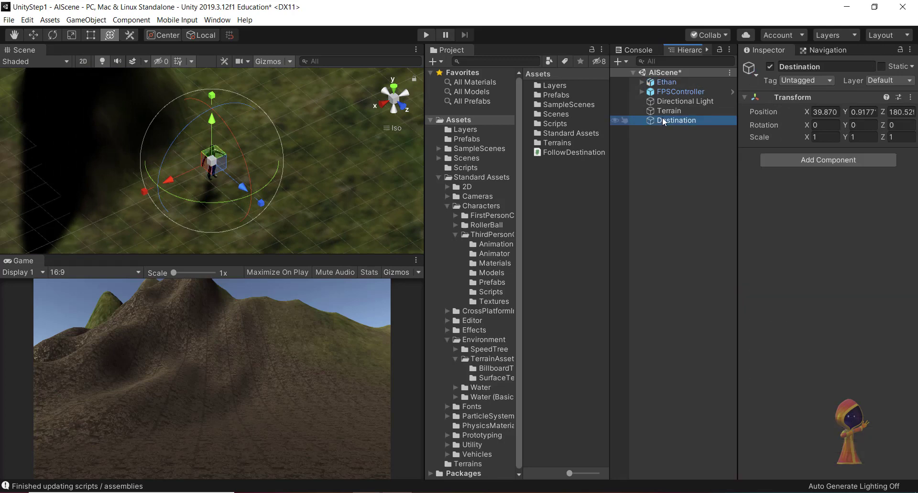
# Step: Reset Destination's Transform to the origin, frame it, and view the terrain from the top
pyautogui.click(910, 97)
pyautogui.click(813, 108)
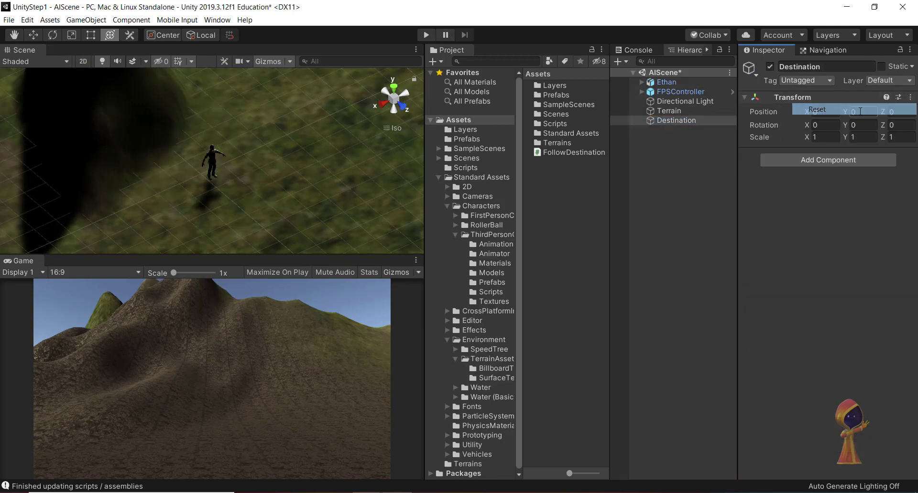
pyautogui.doubleClick(692, 119)
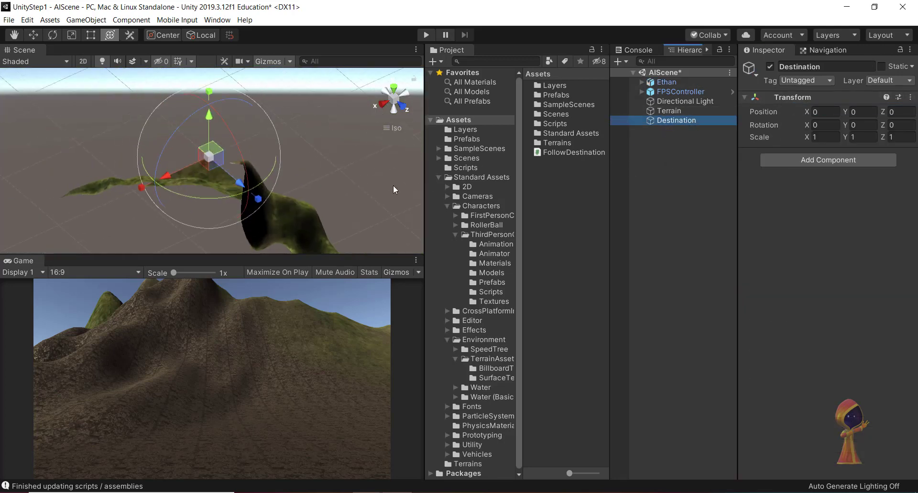
pyautogui.scroll(-5, 356, 209)
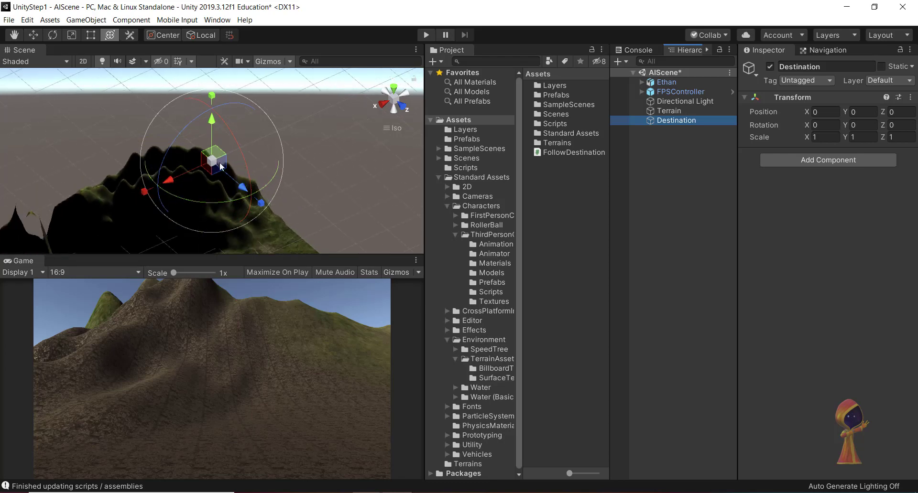
pyautogui.click(394, 90)
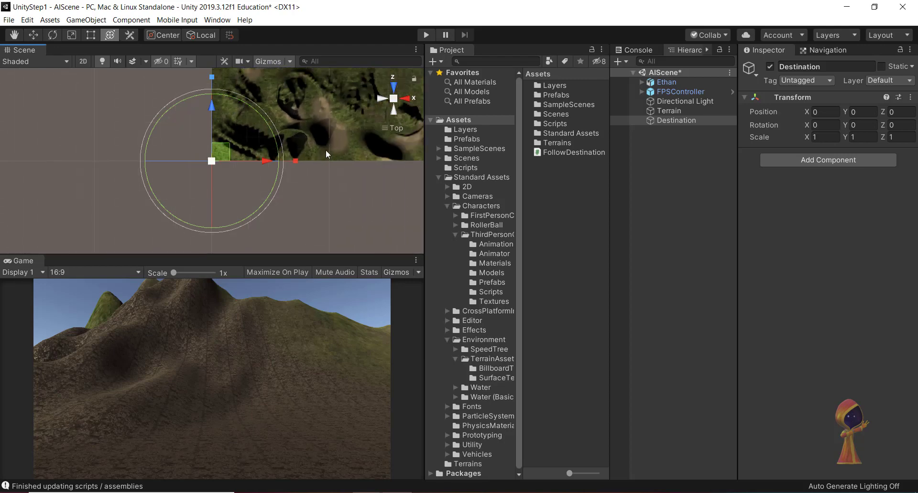
# Step: Move Destination out onto the terrain and test-run the scene
pyautogui.moveTo(216, 157); pyautogui.dragTo(328, 117)
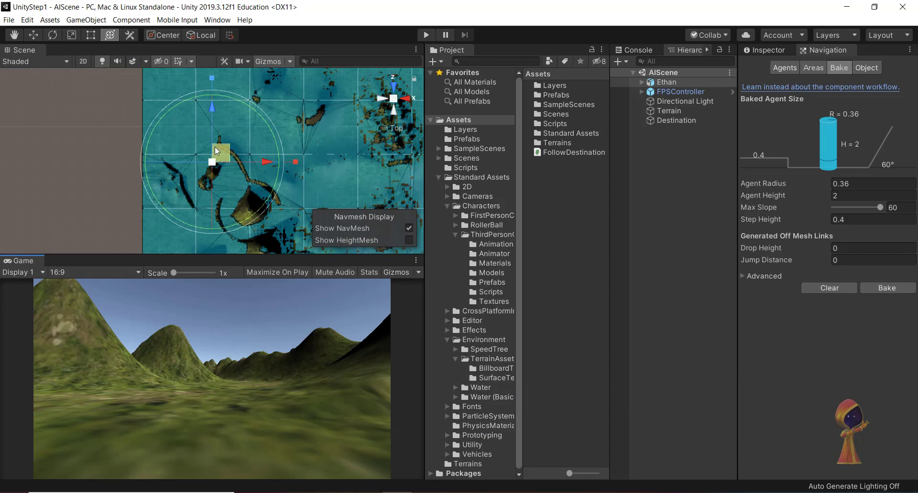
pyautogui.click(425, 35)
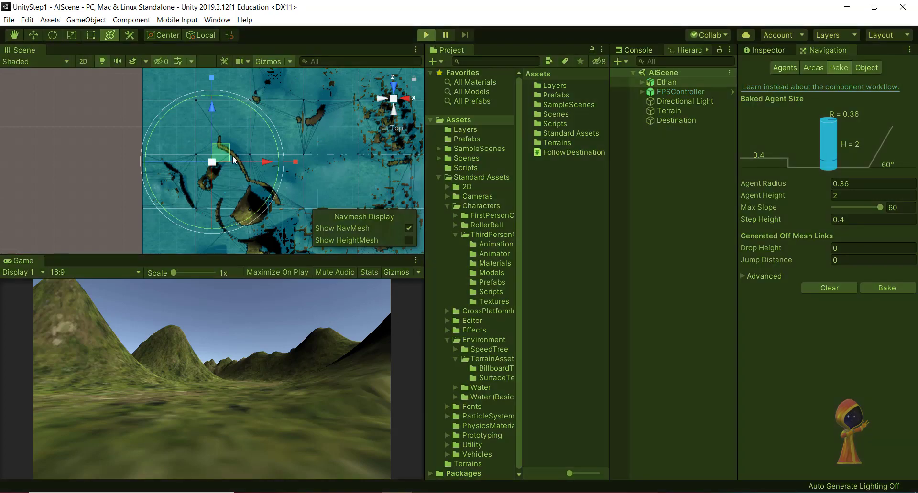
pyautogui.scroll(2, 216, 155)
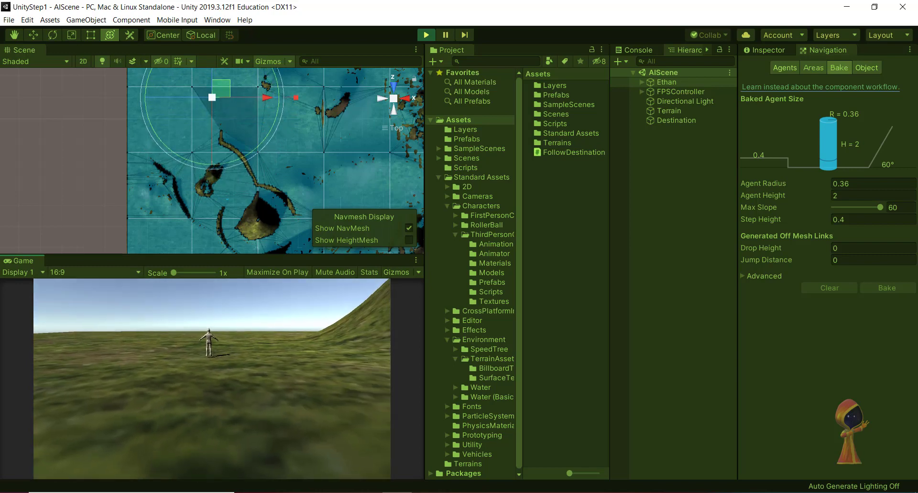
pyautogui.hotkey('ctrl', 'p')
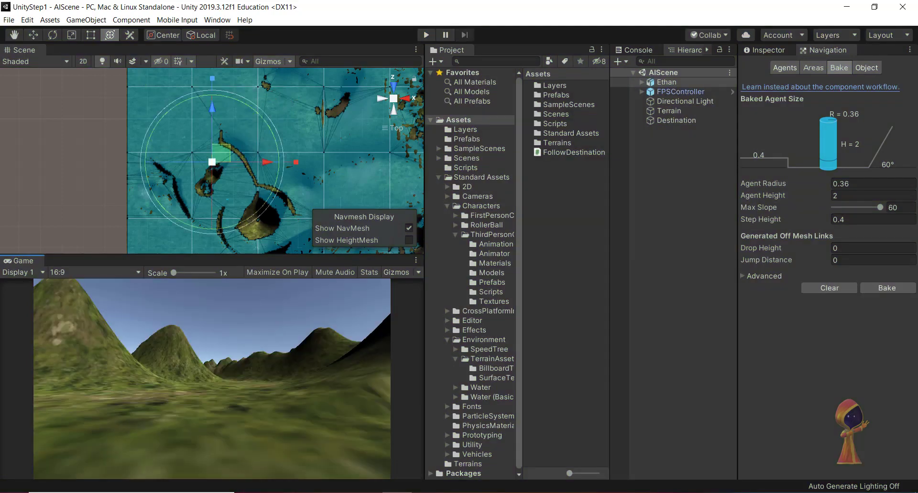
# Step: Run the scene again, walk the first-person player toward Ethan, then stop
pyautogui.click(425, 34)
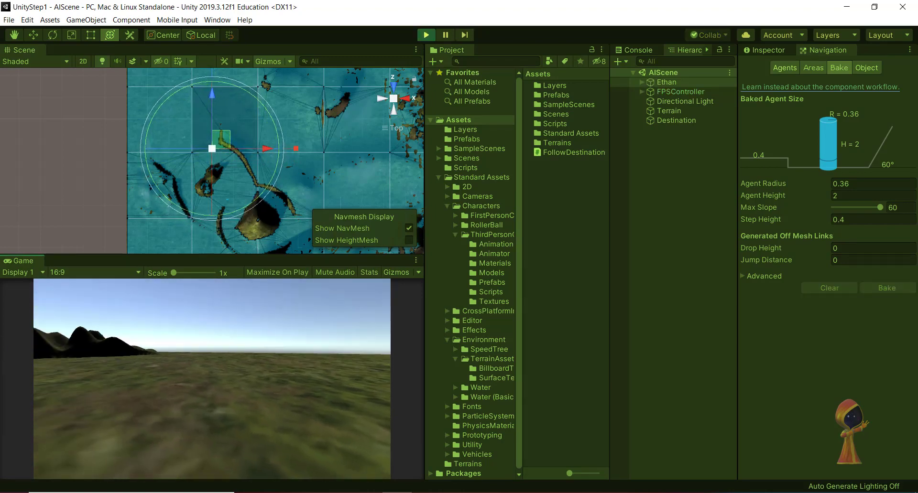
pyautogui.press('w')
pyautogui.press('w')
pyautogui.press('w')
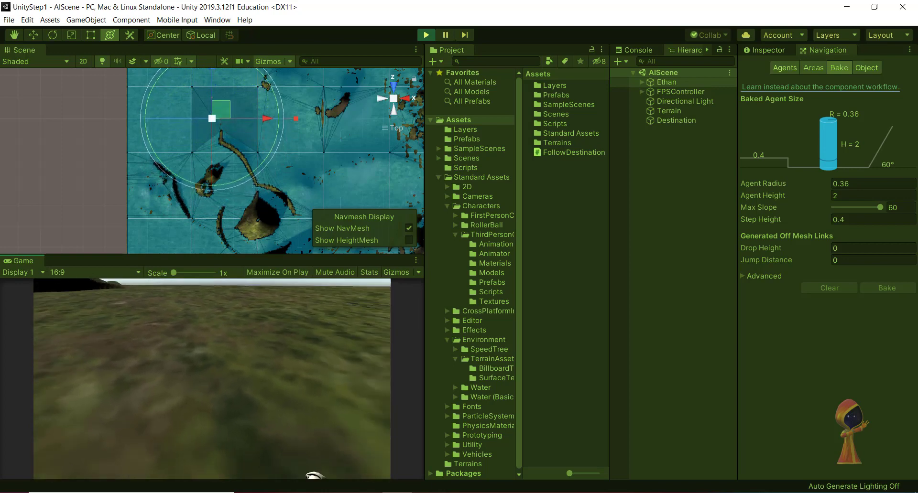
pyautogui.press('w')
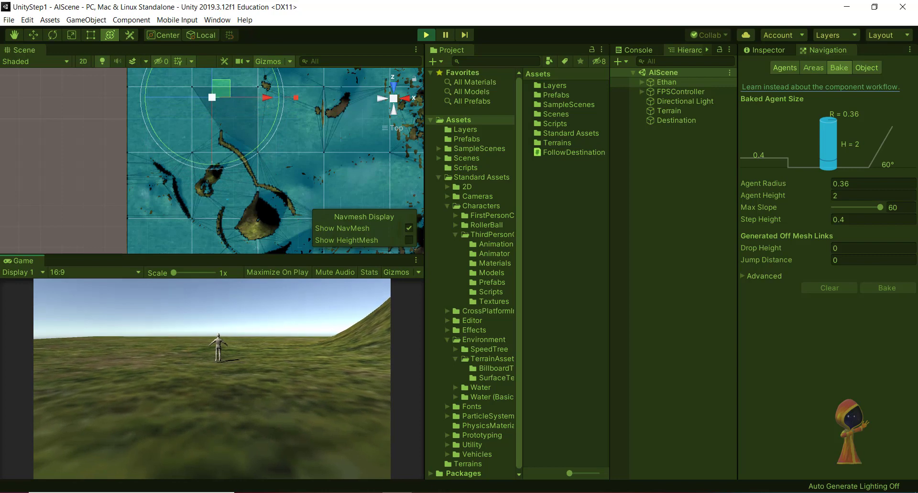
pyautogui.hotkey('ctrl', 'p')
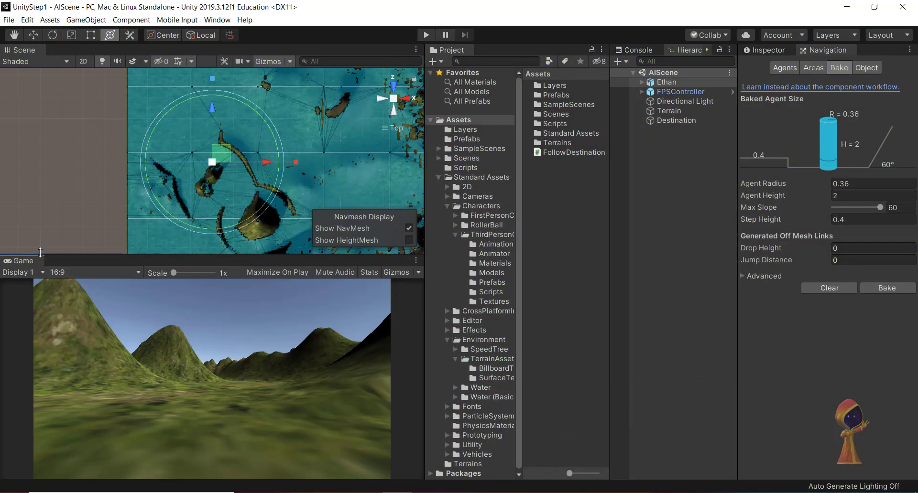
# Step: Dock the Animation window under the Game view and start a new clip for Destination
pyautogui.click(214, 21)
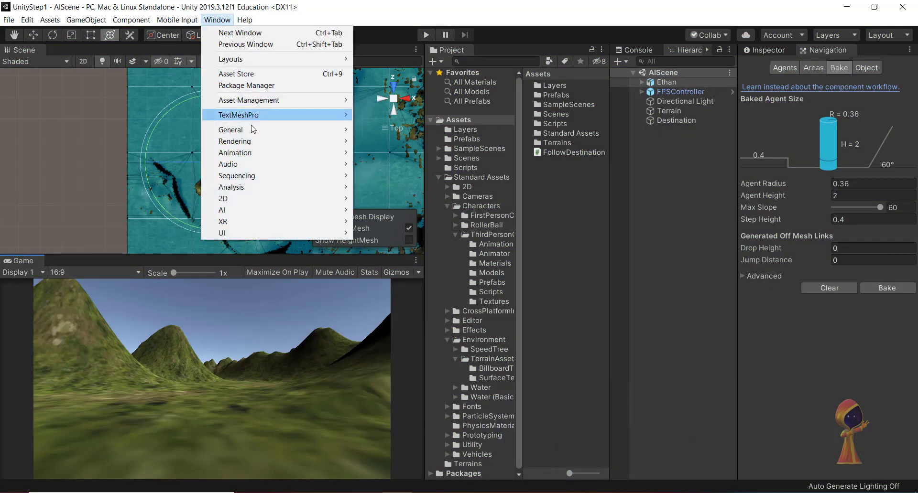
pyautogui.moveTo(265, 152)
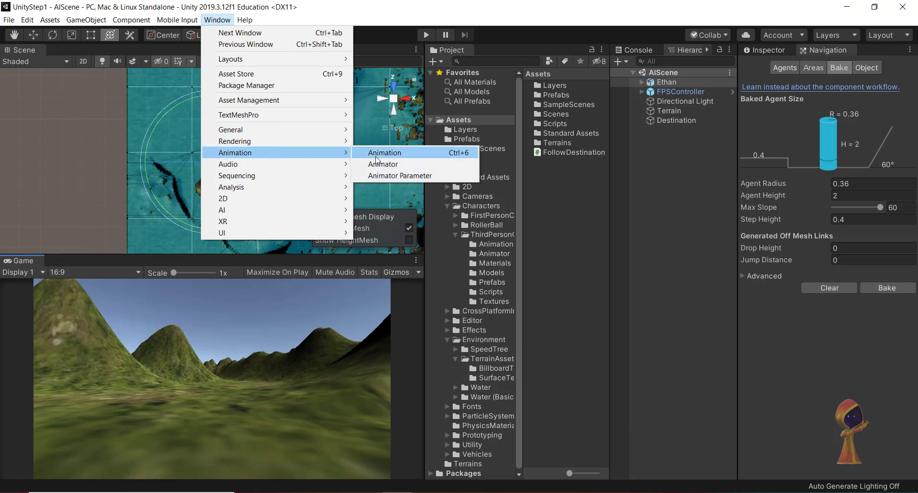
pyautogui.click(384, 153)
pyautogui.moveTo(36, 9); pyautogui.dragTo(148, 438)
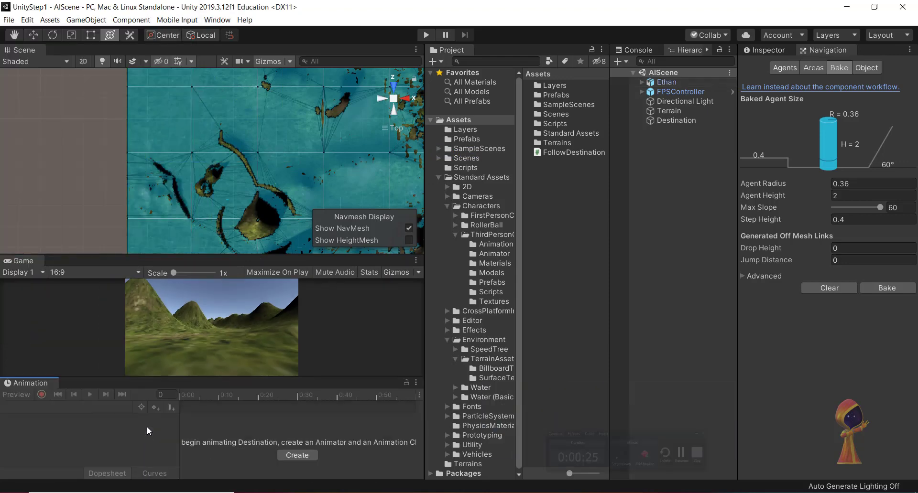
pyautogui.click(660, 120)
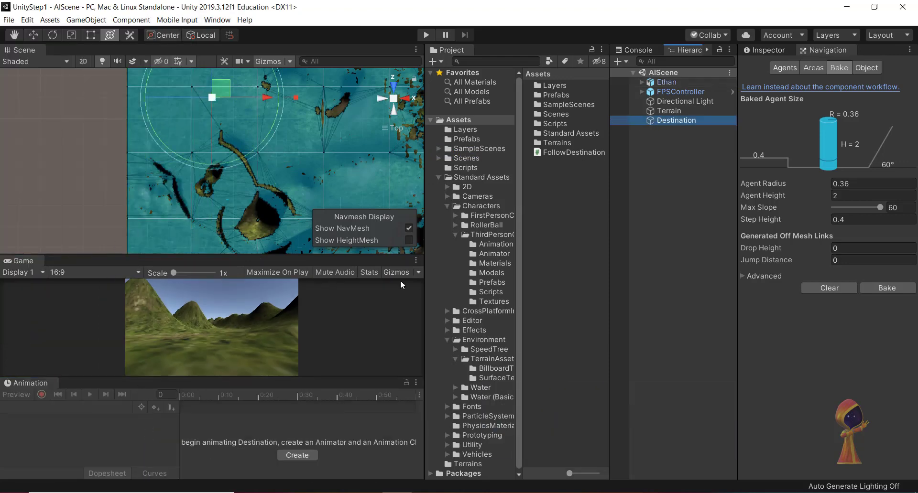
pyautogui.click(297, 456)
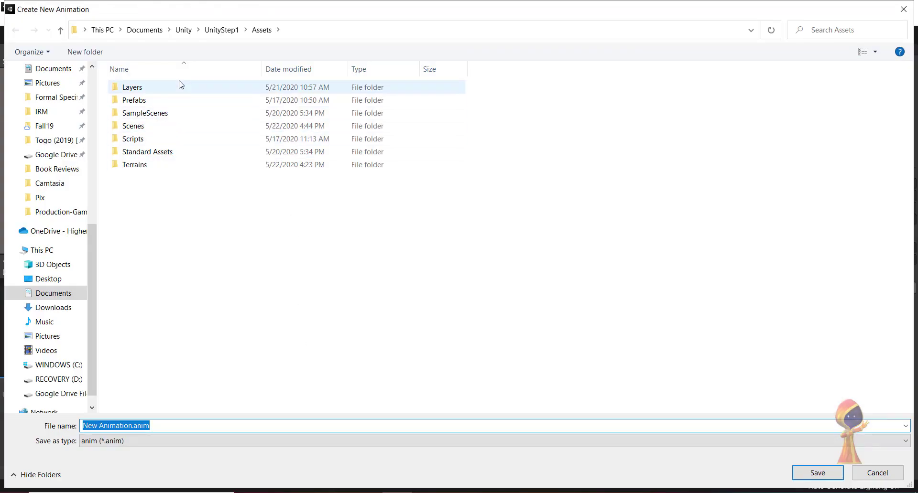
# Step: Save the clip as anim_destination_patrol inside a new Assets/Animations folder
pyautogui.click(109, 58)
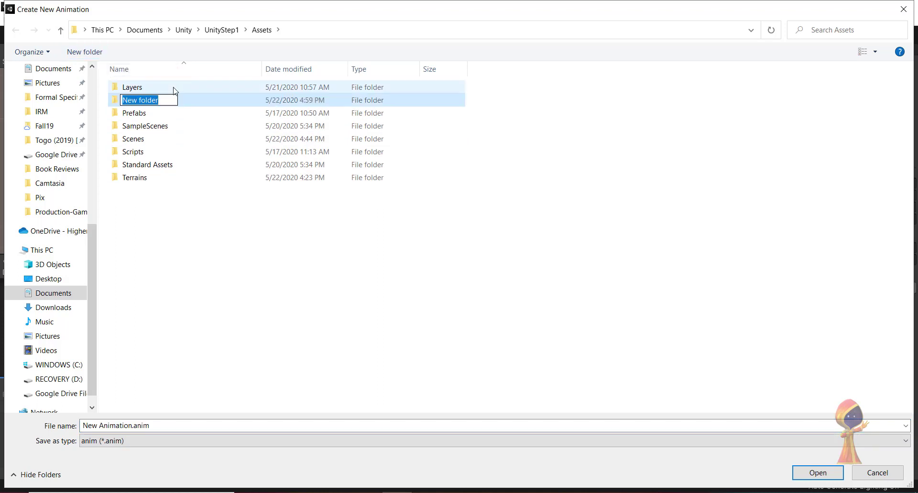
pyautogui.write('Animatio')
pyautogui.press('Return')
pyautogui.press('Return')
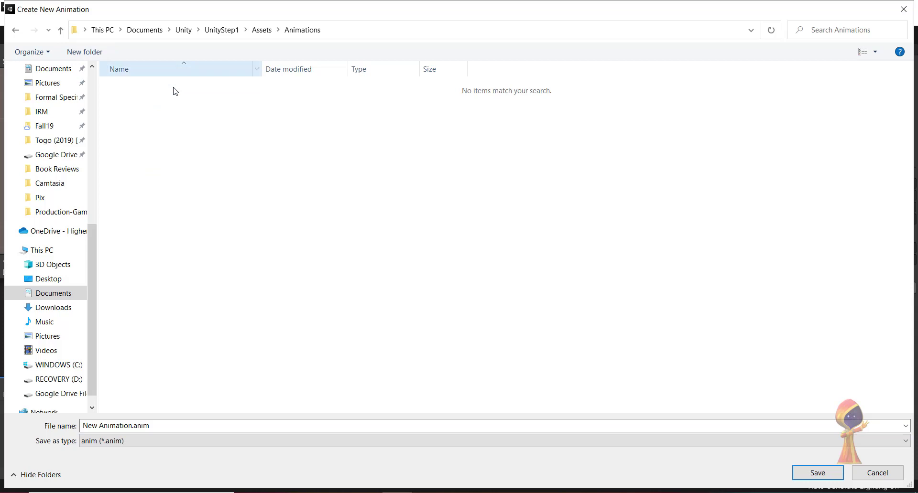
pyautogui.press('Tab')
pyautogui.write('a')
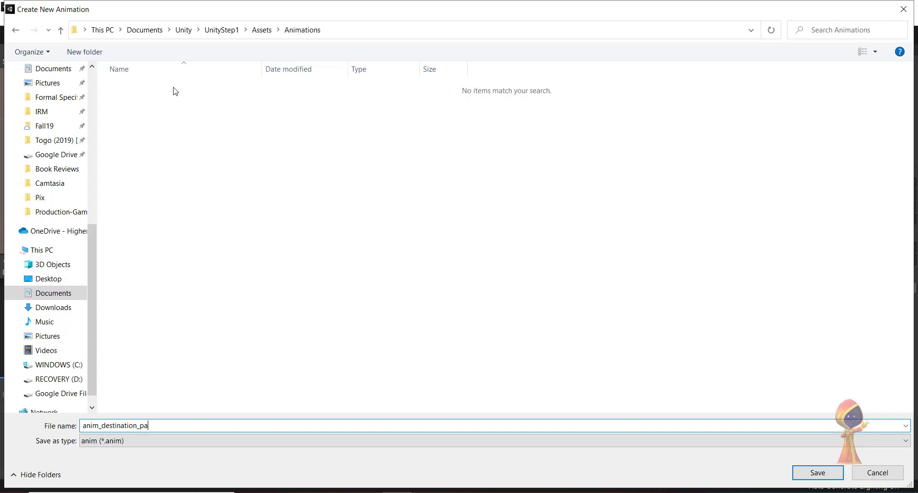
pyautogui.press('Return')
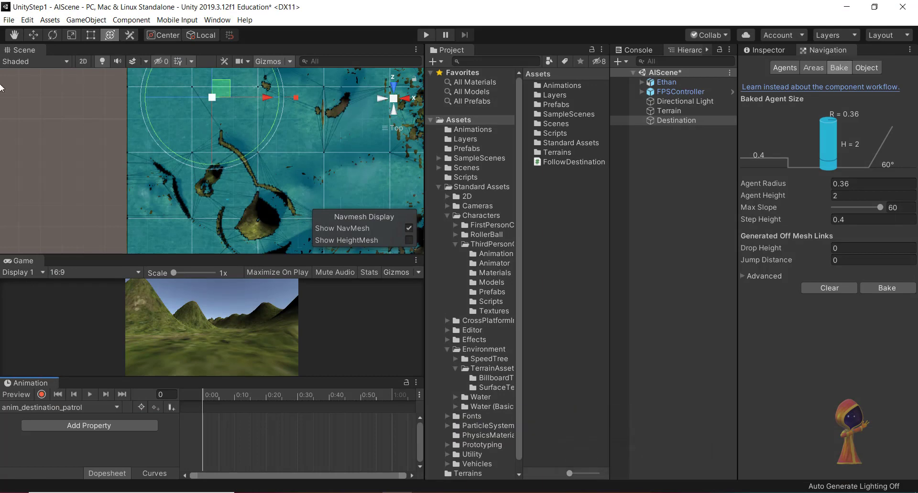
# Step: Add the Transform Position property to the patrol clip
pyautogui.click(115, 424)
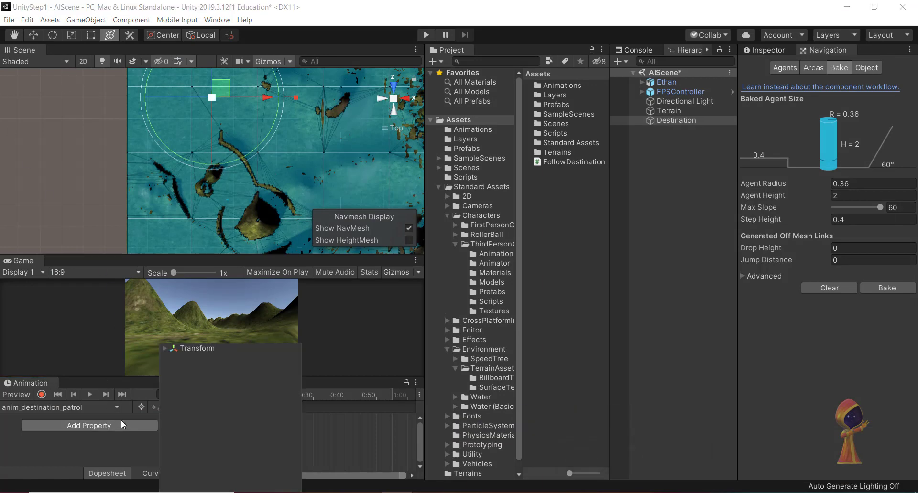
pyautogui.click(163, 349)
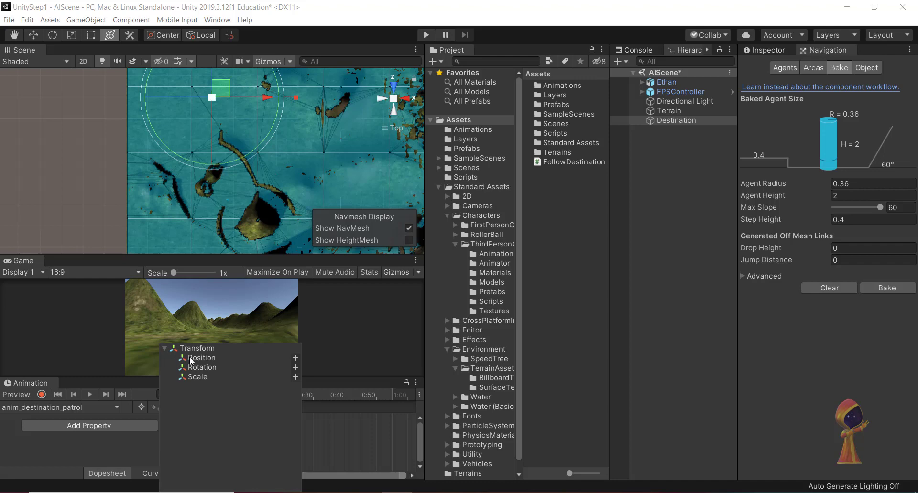
pyautogui.click(190, 359)
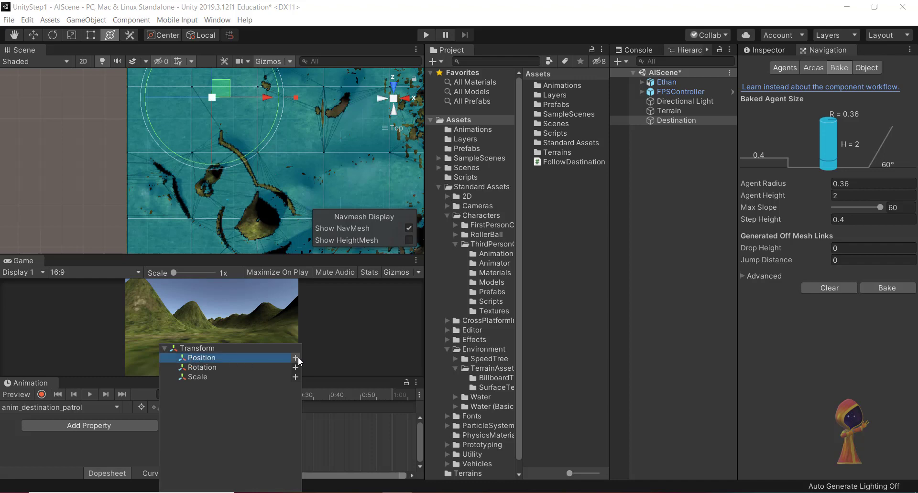
pyautogui.click(296, 358)
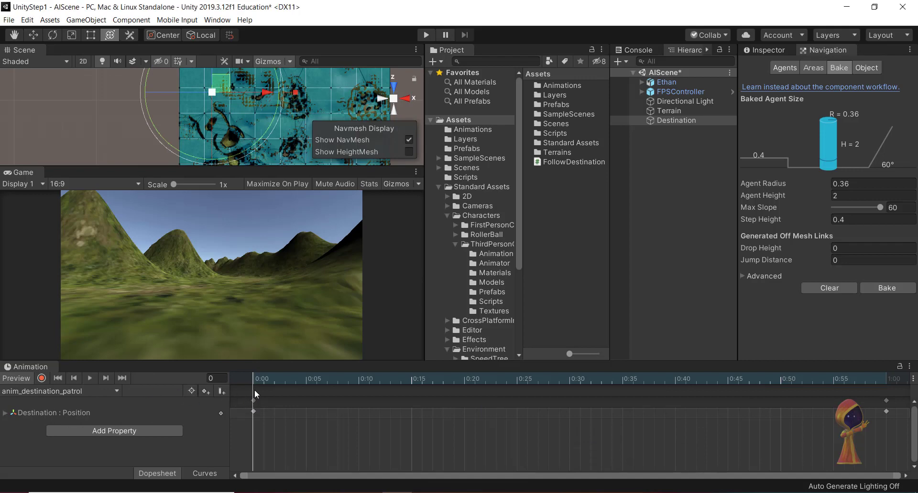
# Step: At about 0:24, move Destination across the terrain and preview the animation
pyautogui.moveTo(253, 391); pyautogui.dragTo(277, 394)
pyautogui.click(504, 381)
pyautogui.scroll(-3, 233, 117)
pyautogui.scroll(-1, 246, 113)
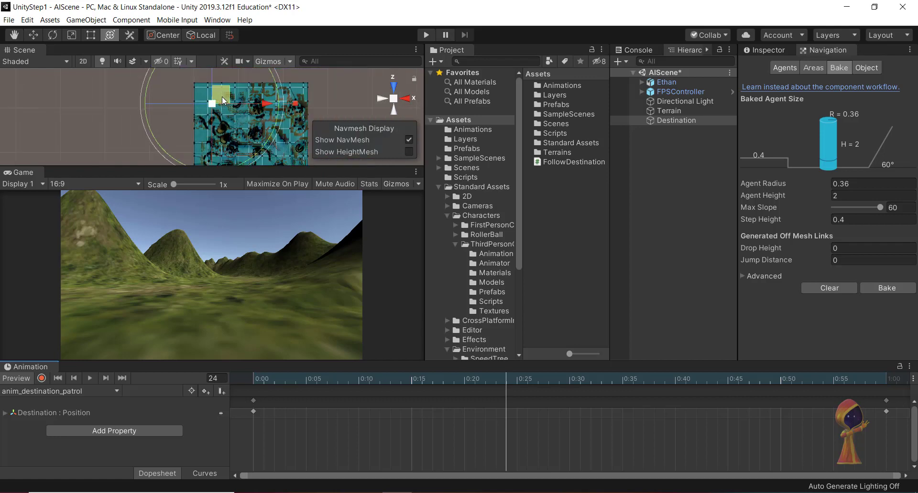
pyautogui.moveTo(223, 96); pyautogui.dragTo(238, 134)
pyautogui.scroll(2, 241, 138)
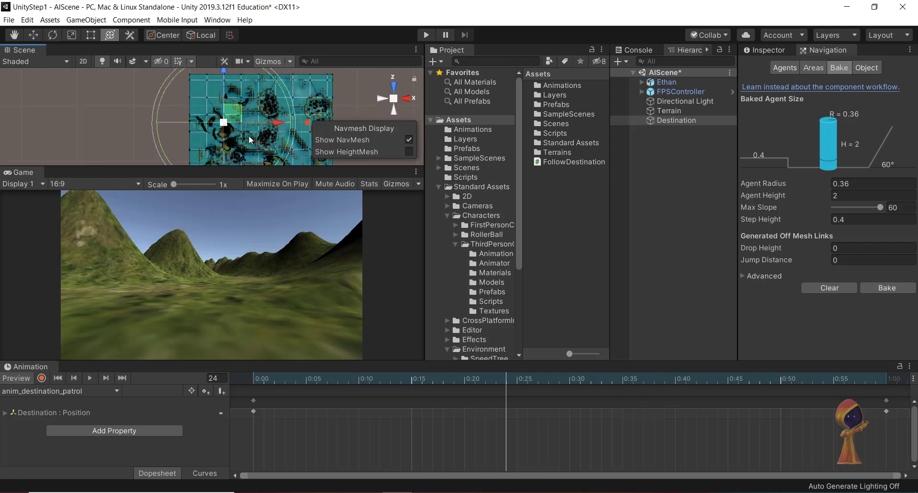
pyautogui.click(92, 378)
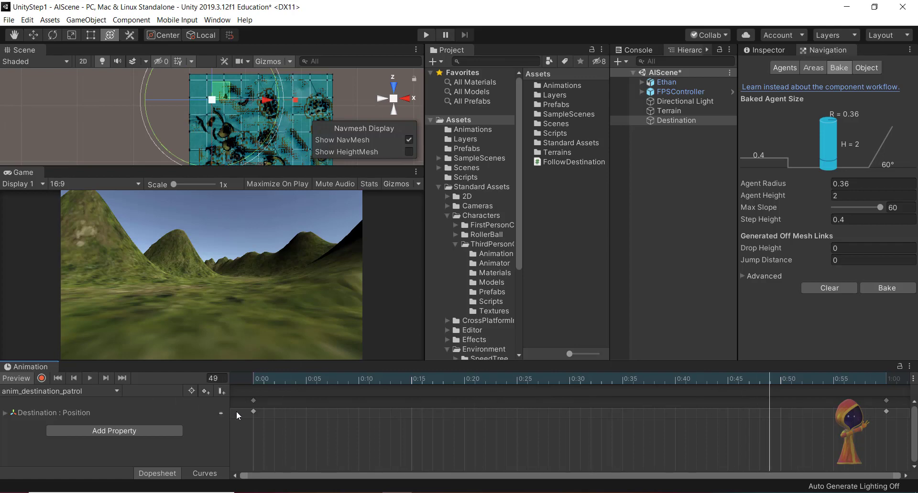
# Step: Expand the Position channels, shift the start keys to 0:03, and reposition Destination near its start
pyautogui.click(5, 413)
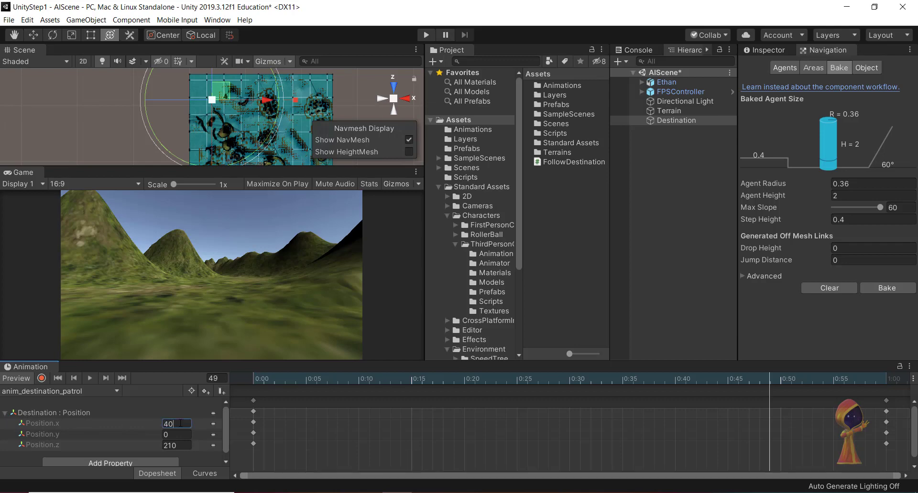
pyautogui.click(675, 381)
pyautogui.click(254, 422)
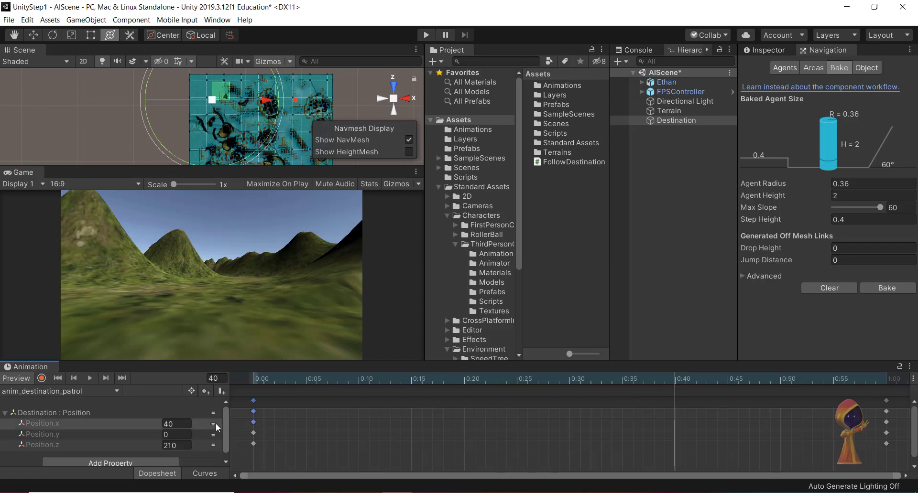
pyautogui.moveTo(254, 424)
pyautogui.mouseDown()
pyautogui.moveTo(284, 423)
pyautogui.moveTo(241, 443)
pyautogui.moveTo(256, 432)
pyautogui.mouseUp()
pyautogui.moveTo(249, 418); pyautogui.dragTo(259, 449)
pyautogui.moveTo(239, 110); pyautogui.dragTo(206, 115)
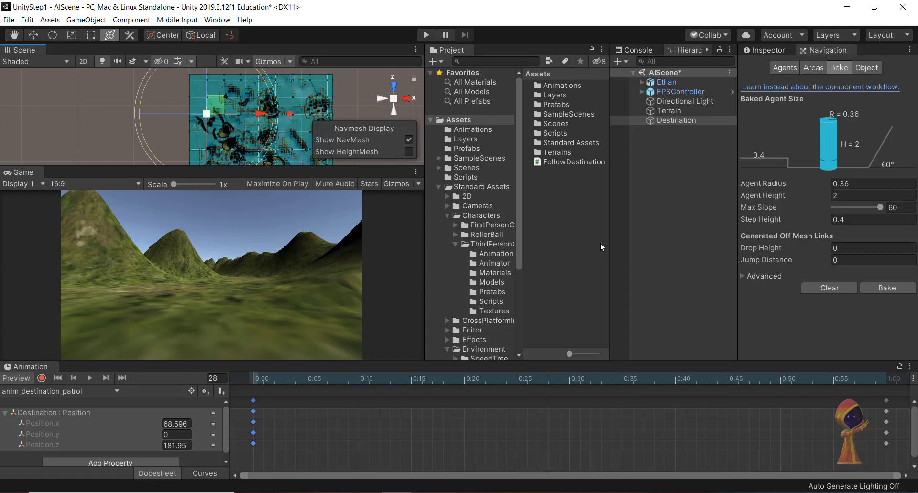
# Step: Move Destination down-right on the terrain for the 1:00 keys and preview the clip
pyautogui.click(886, 411)
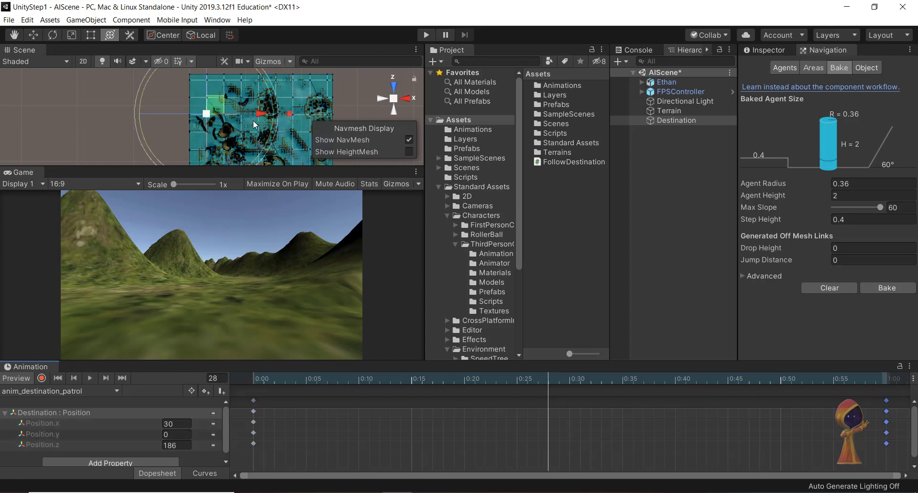
pyautogui.moveTo(222, 102); pyautogui.dragTo(267, 127)
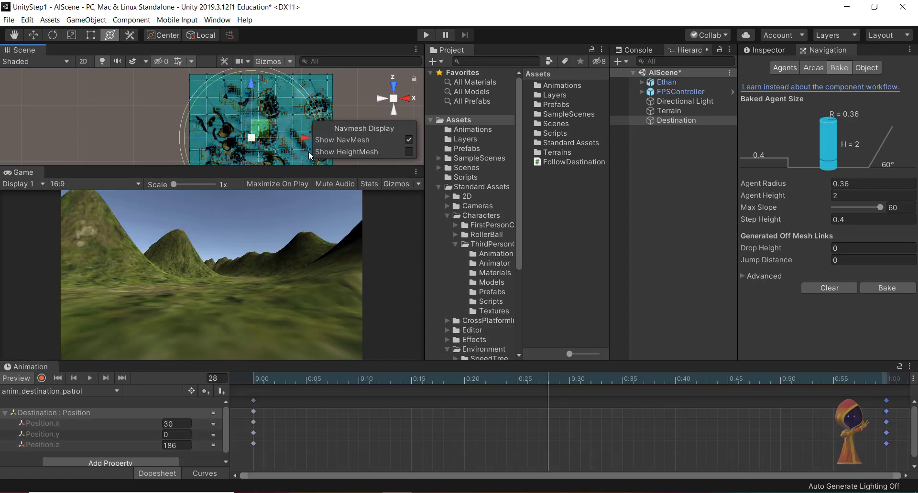
pyautogui.click(91, 377)
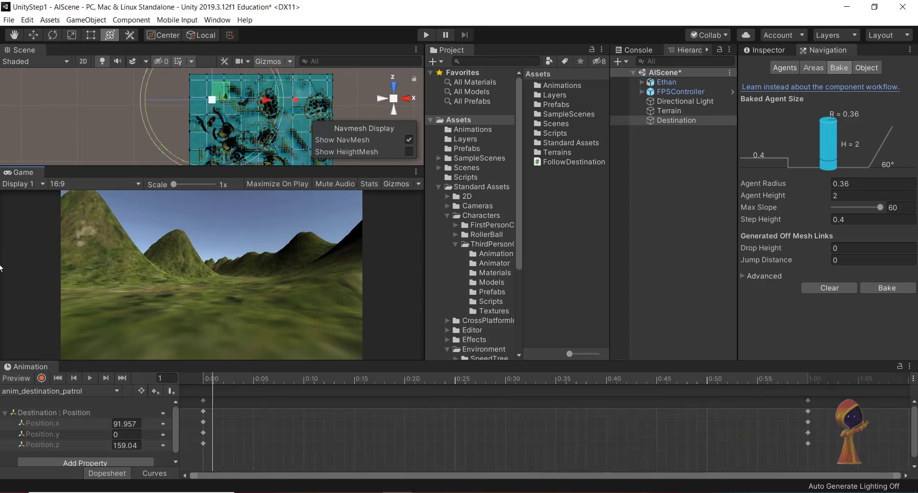
# Step: Play-test the scene, walking the first-person player across the terrain toward Ethan, then stop
pyautogui.click(426, 34)
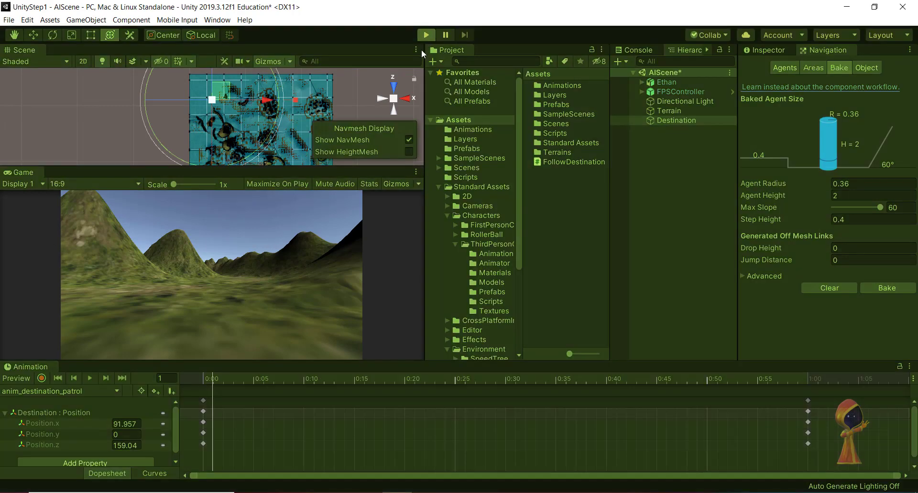
pyautogui.click(251, 233)
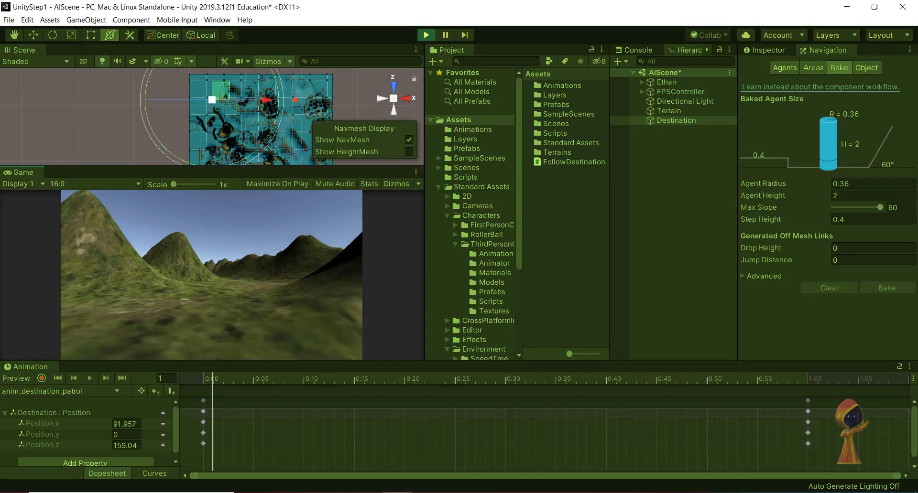
pyautogui.press('w')
pyautogui.press('w')
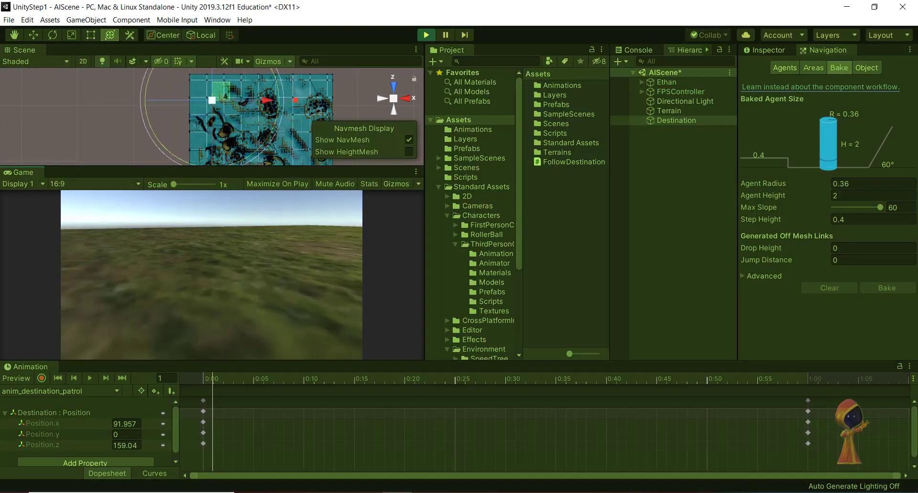
pyautogui.press('w')
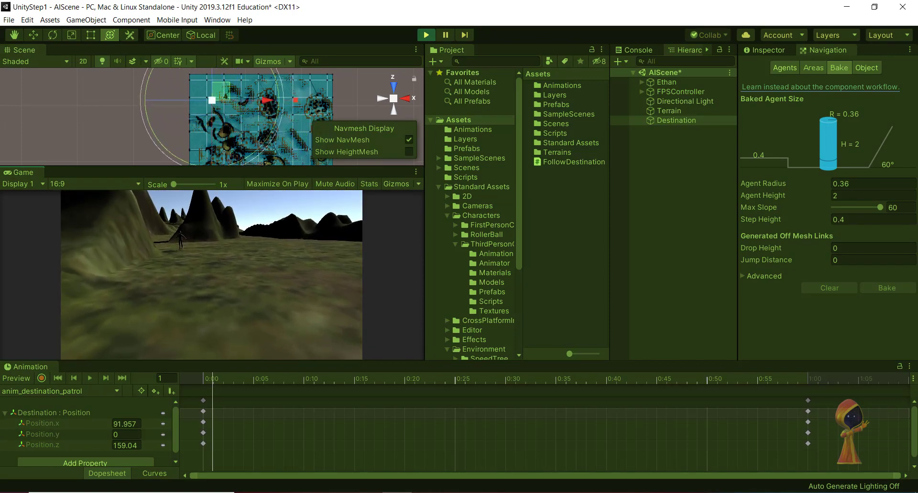
pyautogui.press('w')
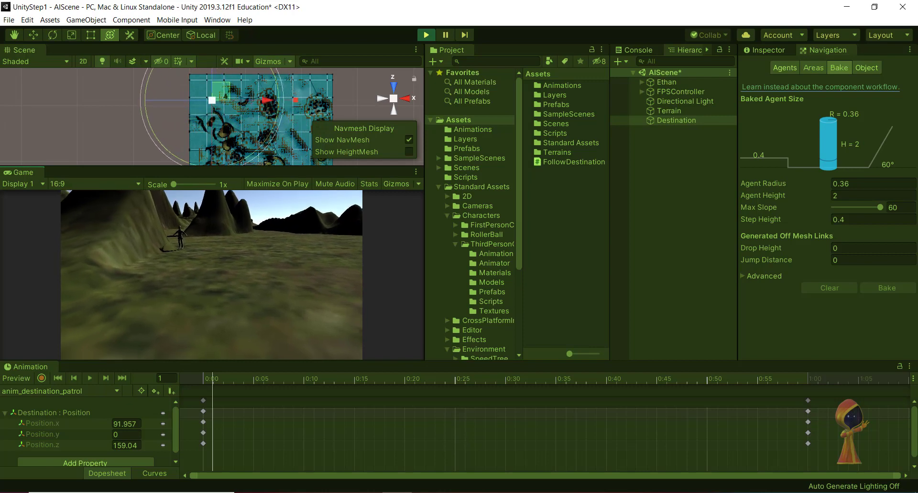
pyautogui.press('w')
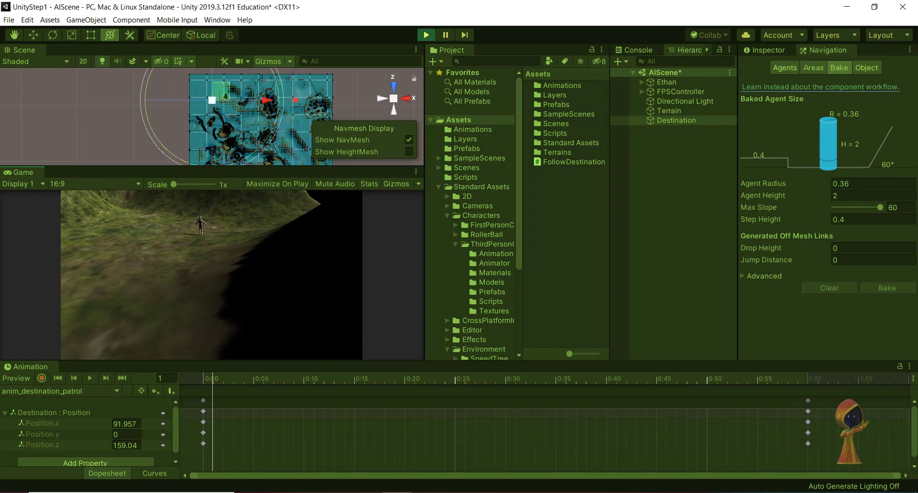
pyautogui.hotkey('ctrl', 'p')
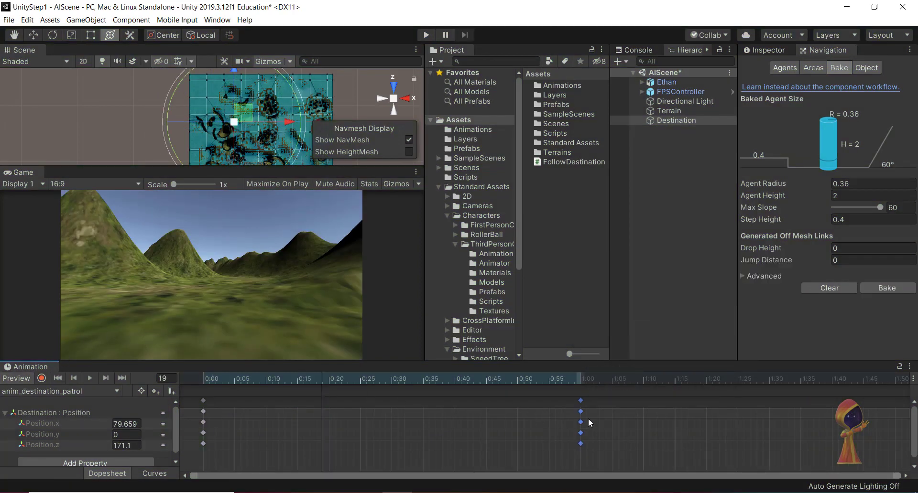
# Step: Pull the end keyframes back to 0:08 and preview the clip
pyautogui.moveTo(580, 399); pyautogui.dragTo(255, 397)
pyautogui.click(90, 379)
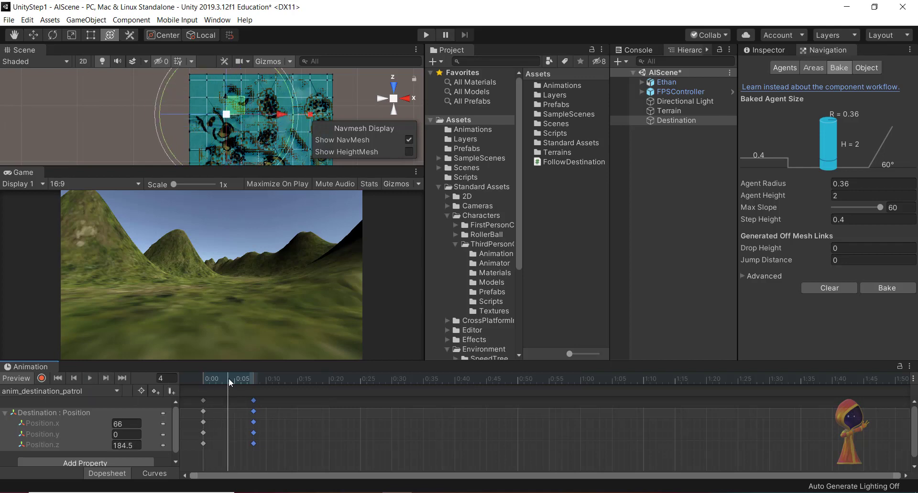
pyautogui.moveTo(226, 383); pyautogui.dragTo(253, 380)
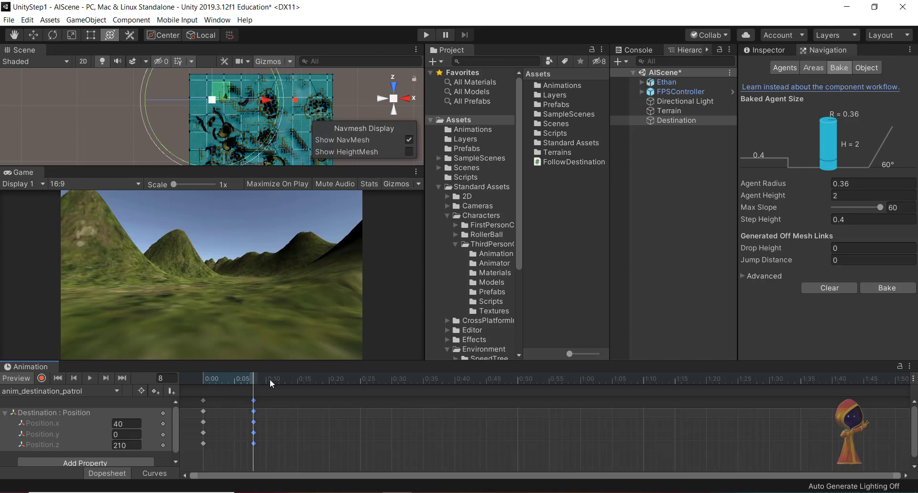
# Step: Move Destination to a new waypoint and key its position at frame 18
pyautogui.click(315, 378)
pyautogui.moveTo(217, 91); pyautogui.dragTo(200, 119)
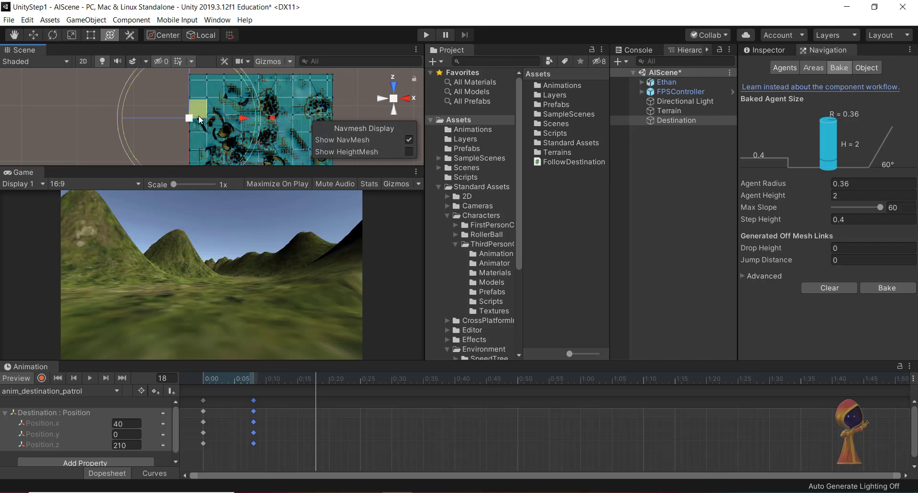
pyautogui.click(313, 406)
pyautogui.press('k')
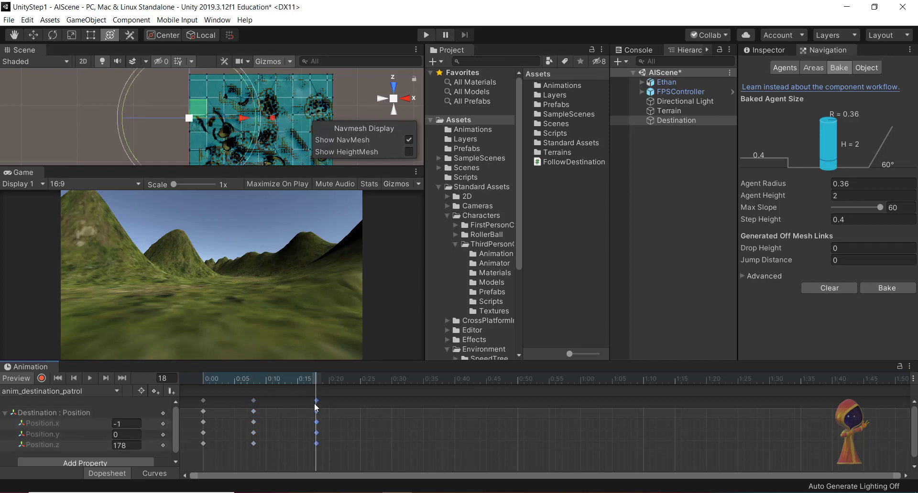
pyautogui.click(90, 378)
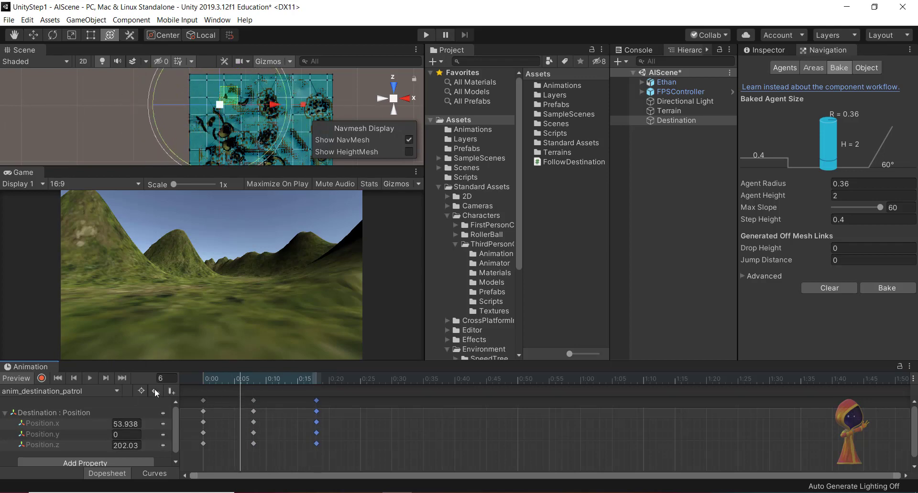
pyautogui.click(317, 380)
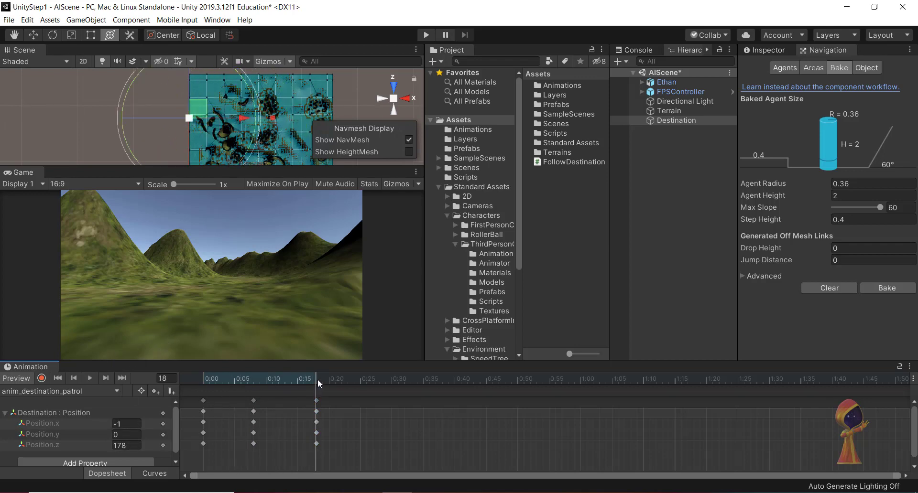
pyautogui.moveTo(193, 107); pyautogui.dragTo(202, 145)
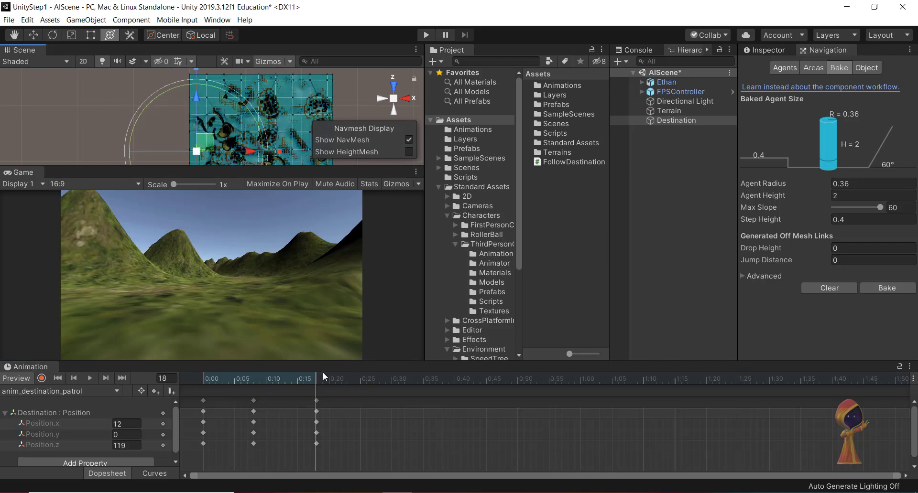
pyautogui.hotkey('ctrl', 'z')
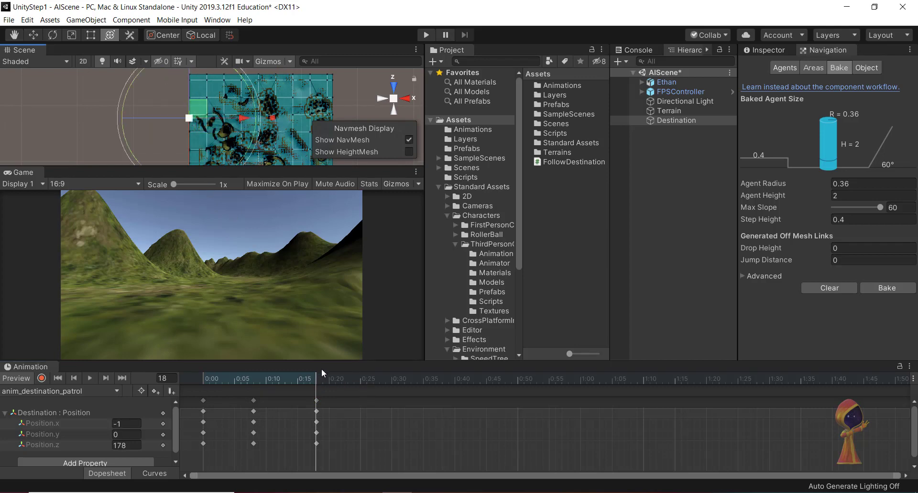
# Step: Add Destination waypoint position keys at frames 25 and 56
pyautogui.click(360, 380)
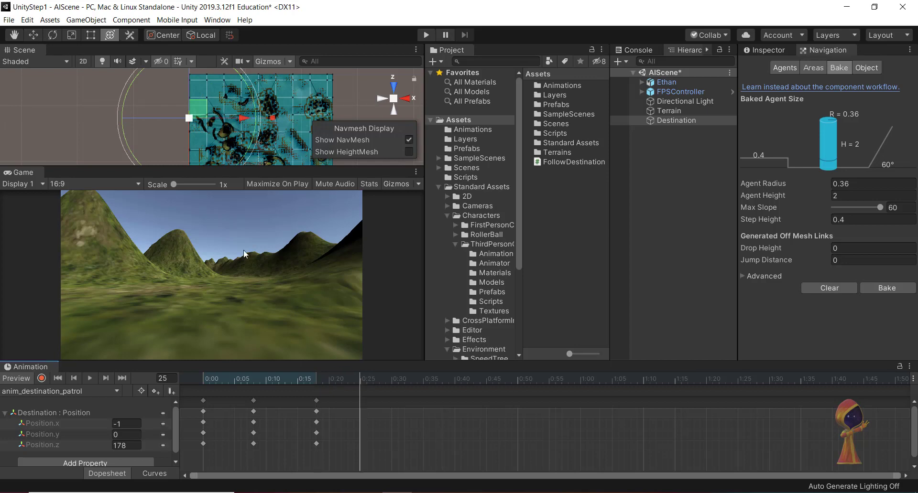
pyautogui.moveTo(196, 105); pyautogui.dragTo(214, 145)
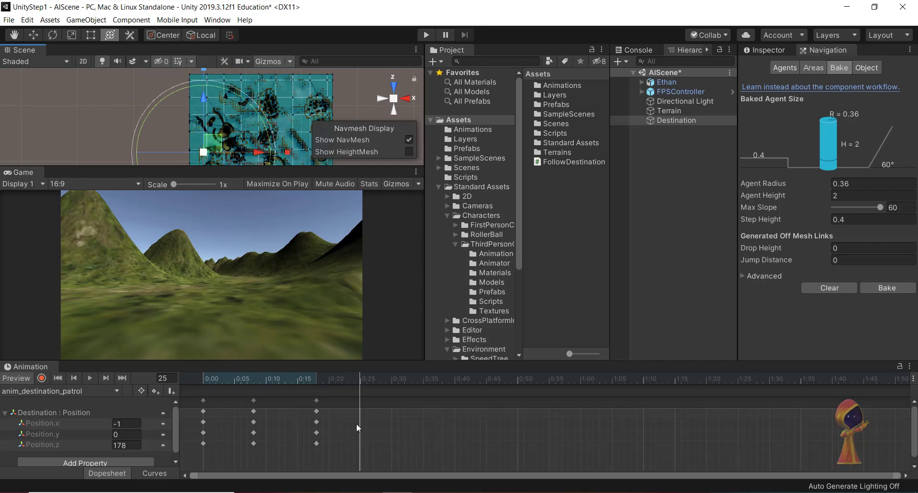
pyautogui.press('k')
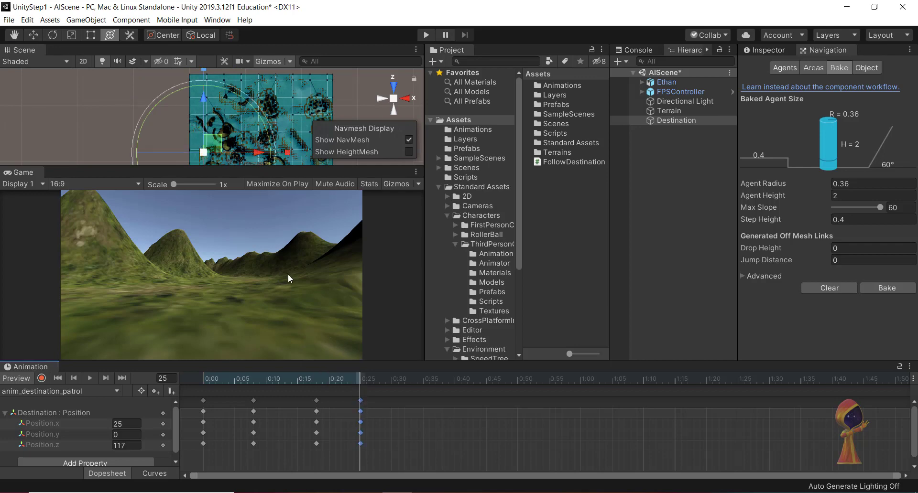
pyautogui.click(90, 375)
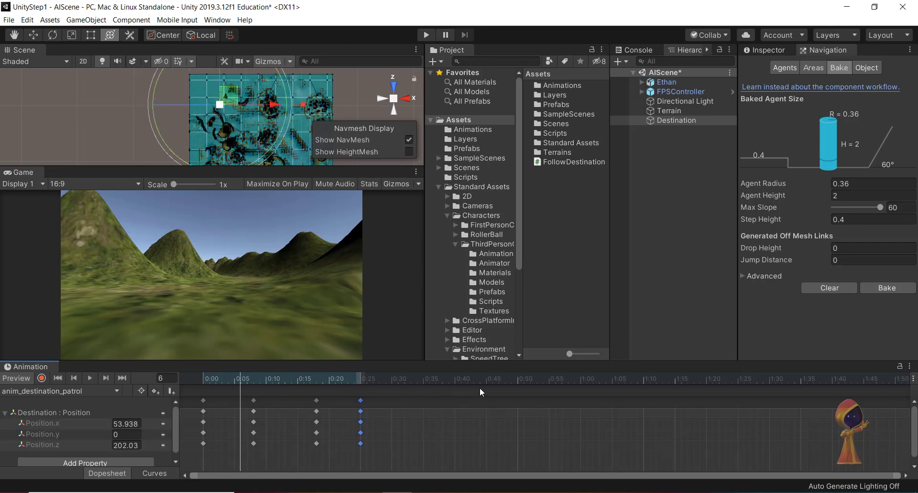
pyautogui.click(560, 379)
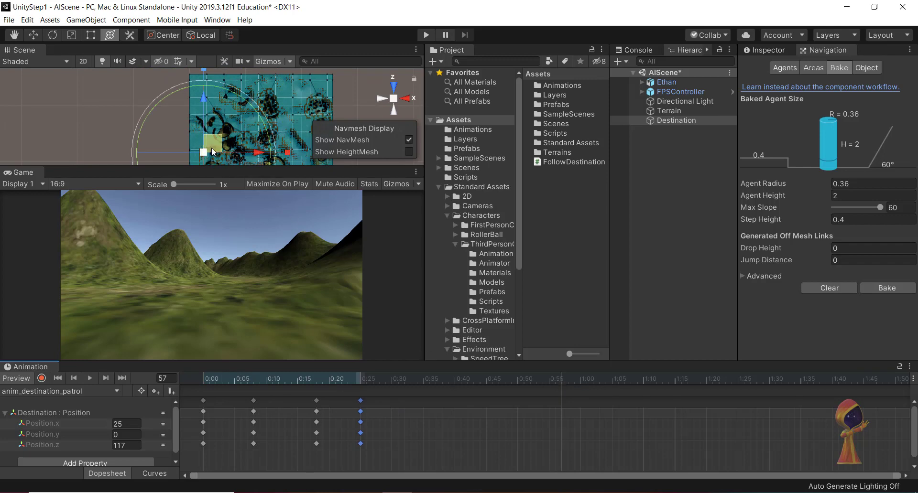
pyautogui.moveTo(212, 151); pyautogui.dragTo(227, 165)
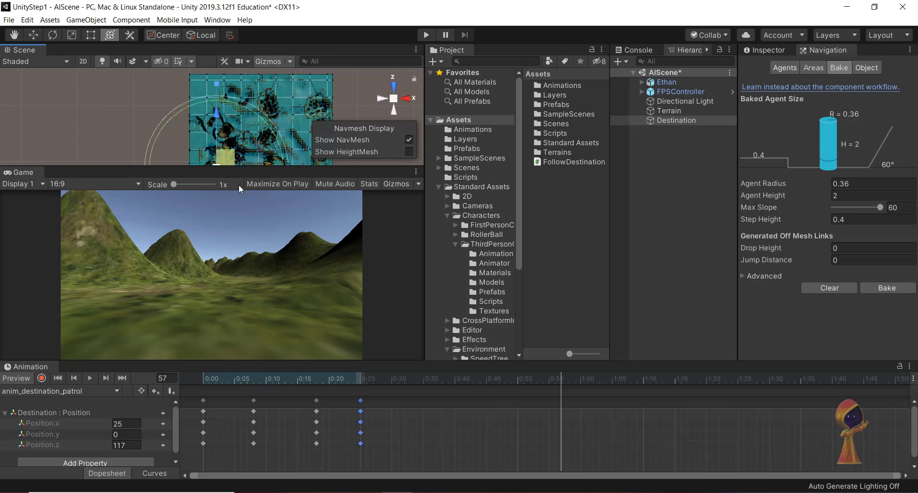
pyautogui.doubleClick(559, 410)
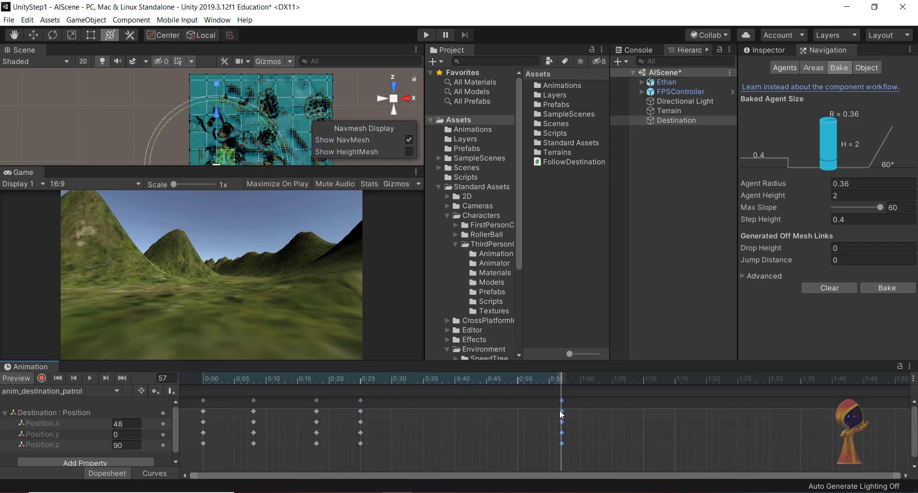
pyautogui.click(90, 377)
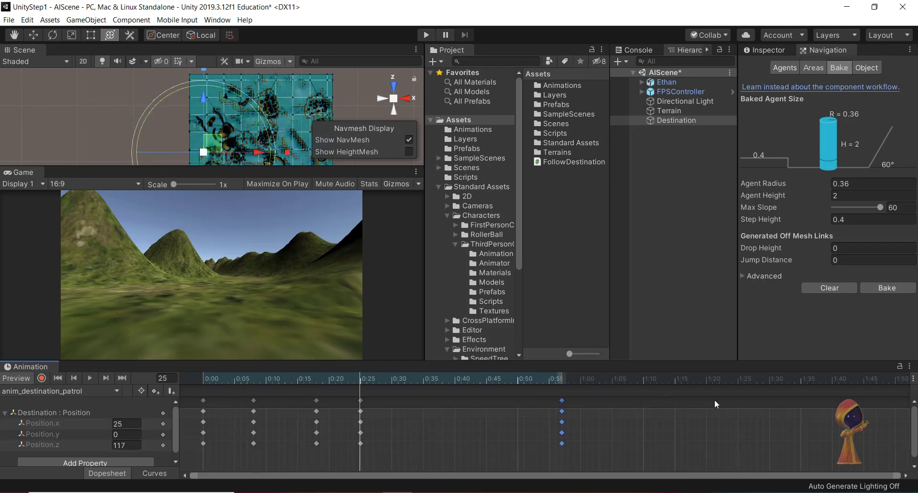
# Step: Place Destination at the final waypoint (97, 0, 131) at frame 60 and play the clip
pyautogui.click(581, 380)
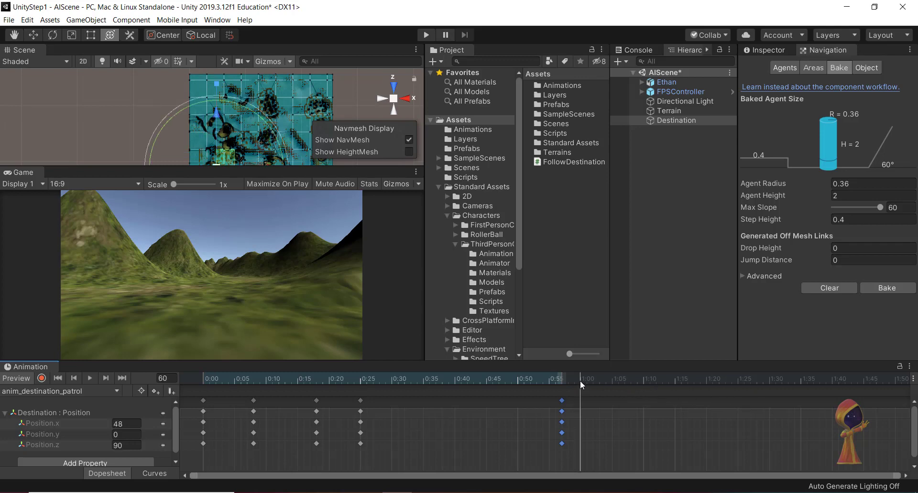
pyautogui.moveTo(232, 161); pyautogui.dragTo(261, 139)
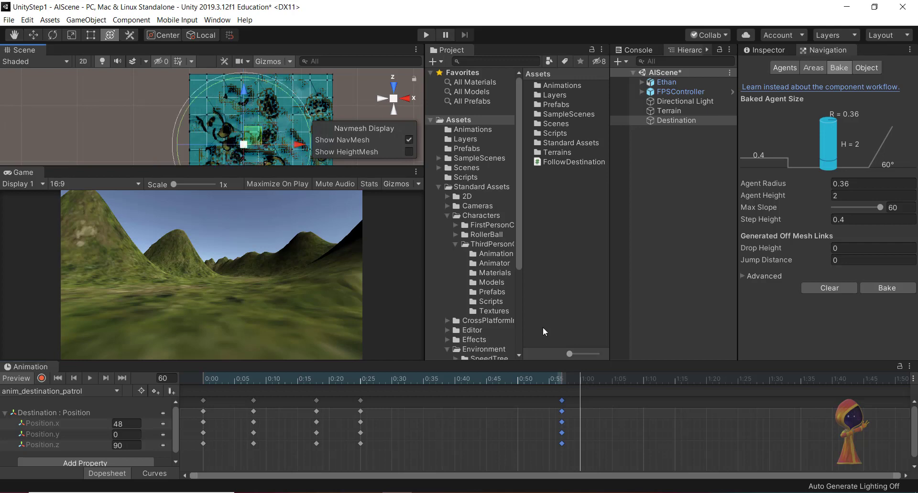
pyautogui.click(580, 400)
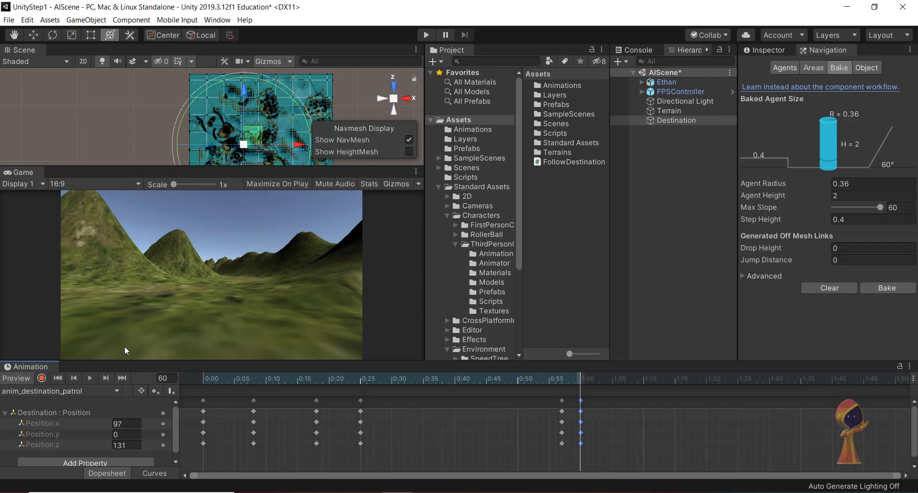
pyautogui.click(88, 378)
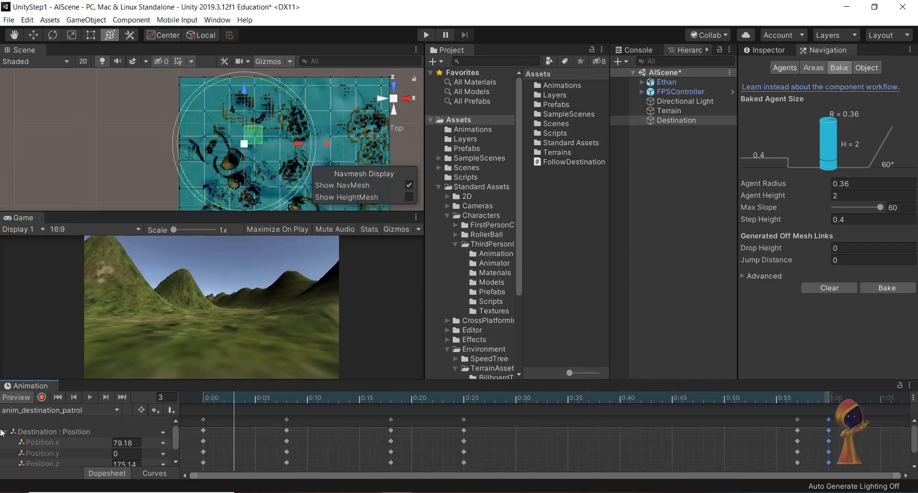
# Step: Give the end keys of Destination's position curves constant right tangents, then enter Play mode
pyautogui.click(154, 473)
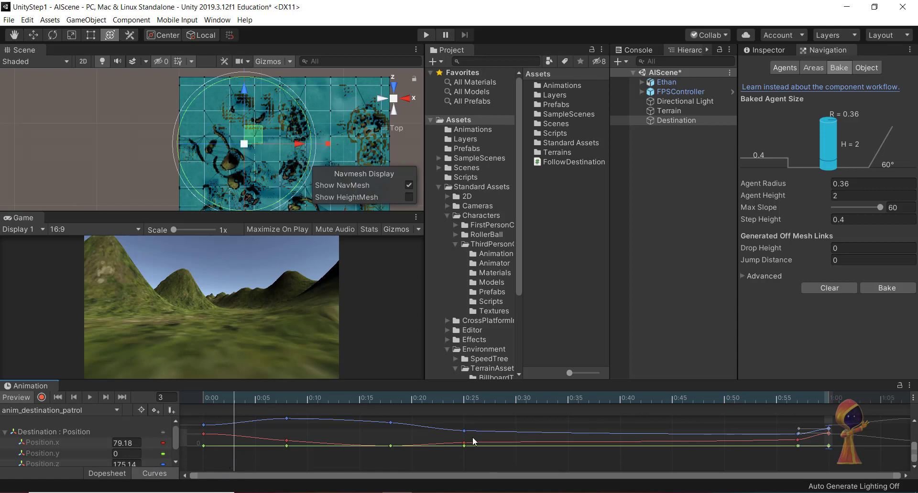
pyautogui.moveTo(843, 458); pyautogui.dragTo(164, 375)
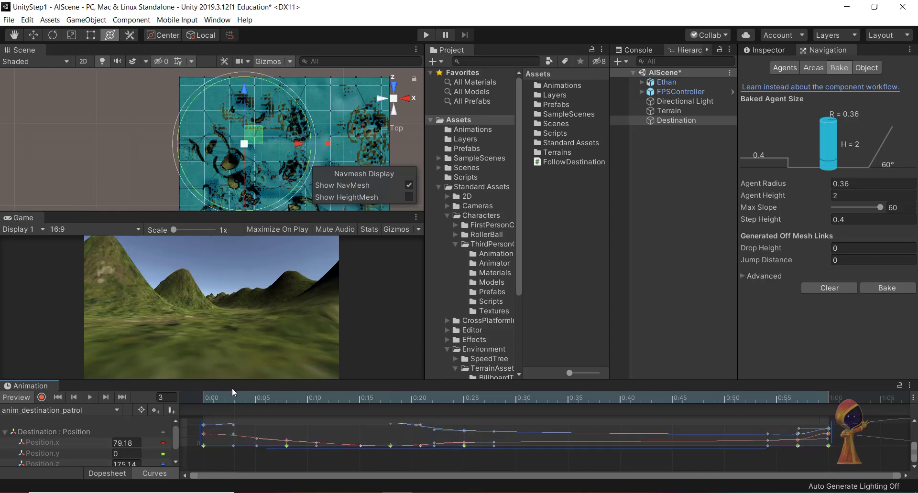
pyautogui.rightClick(237, 438)
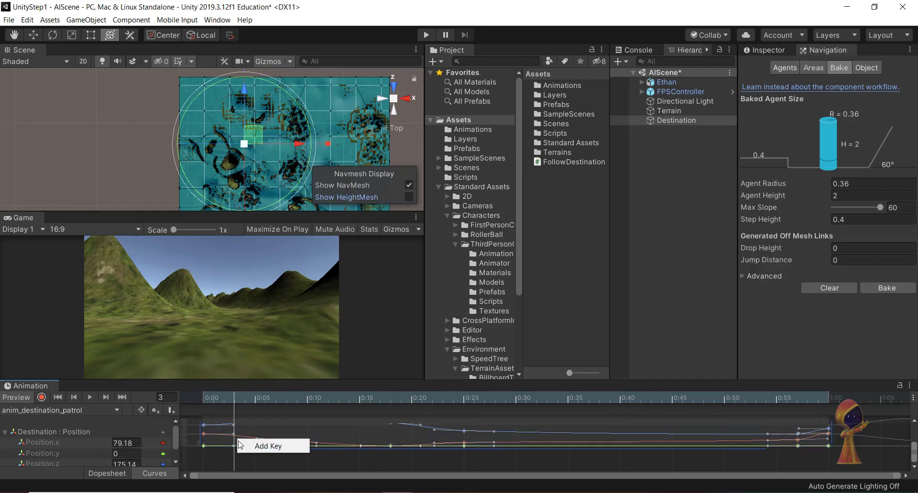
pyautogui.click(206, 460)
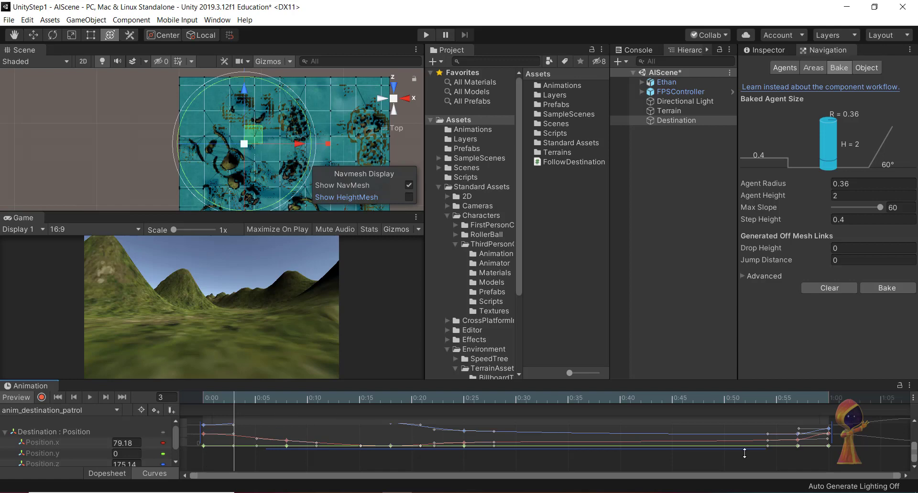
pyautogui.rightClick(755, 419)
pyautogui.moveTo(788, 402)
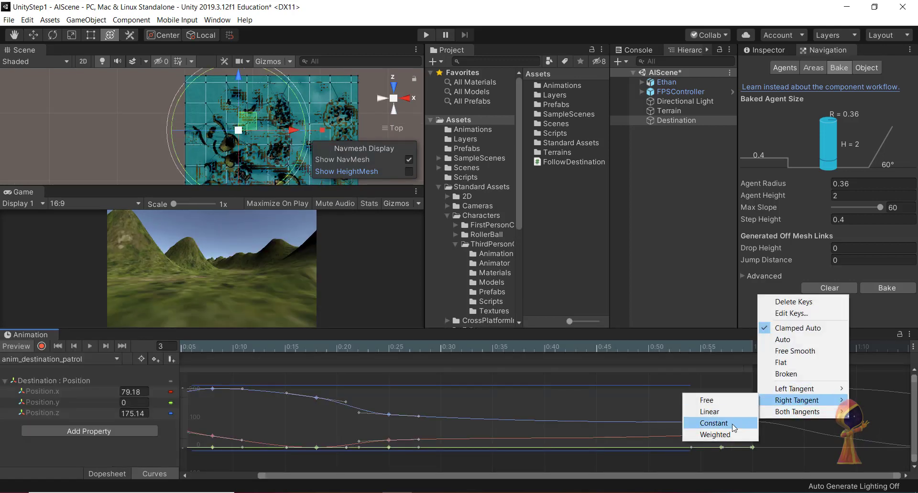
pyautogui.click(714, 423)
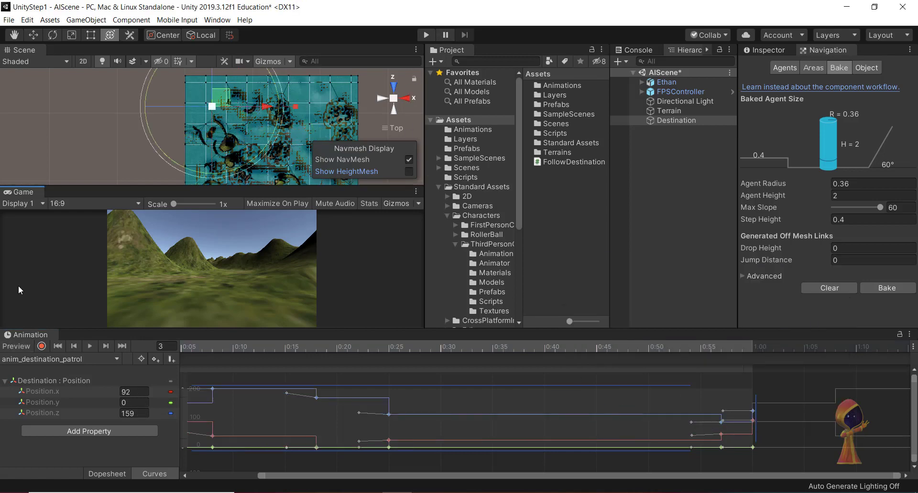
pyautogui.hotkey('ctrl', 'p')
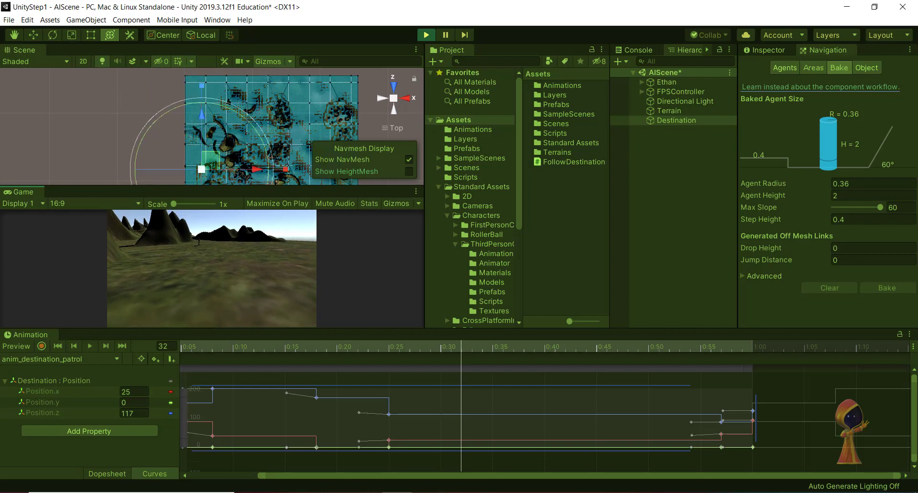
# Step: Stop Play mode and show the Destination object's Transform and Animator in the Inspector
pyautogui.hotkey('ctrl', 'p')
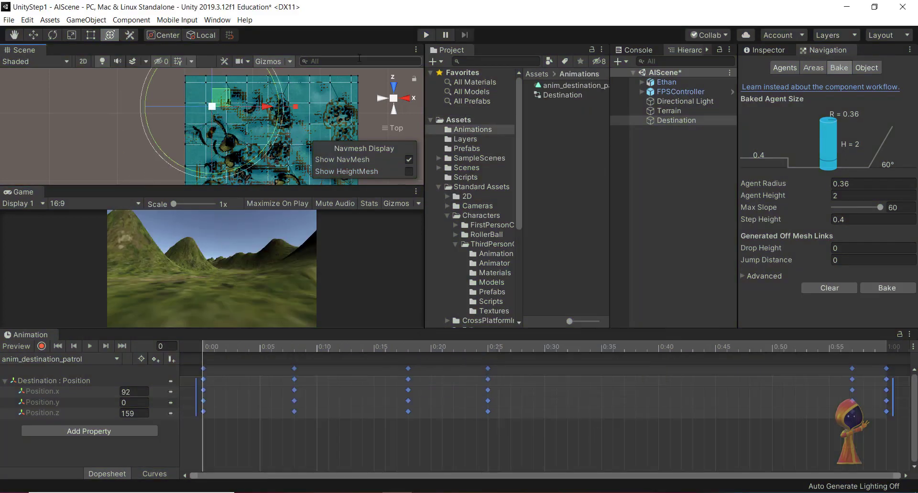
pyautogui.click(670, 124)
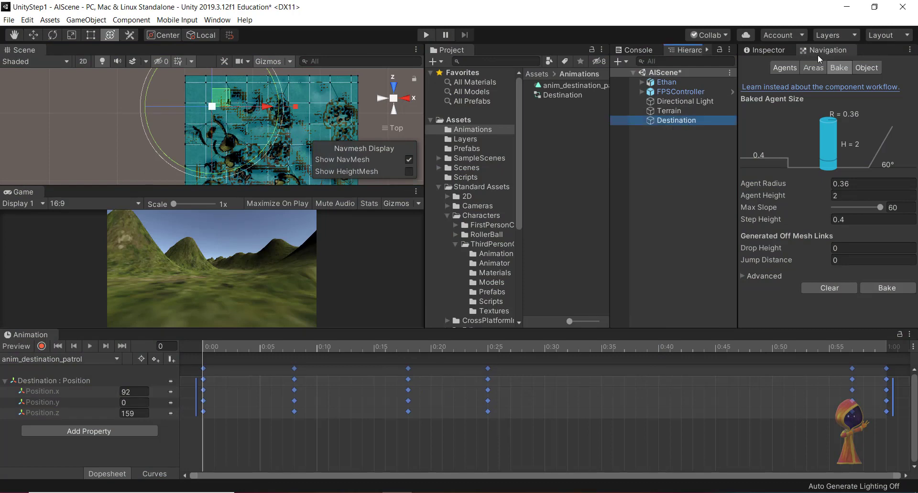
pyautogui.click(786, 49)
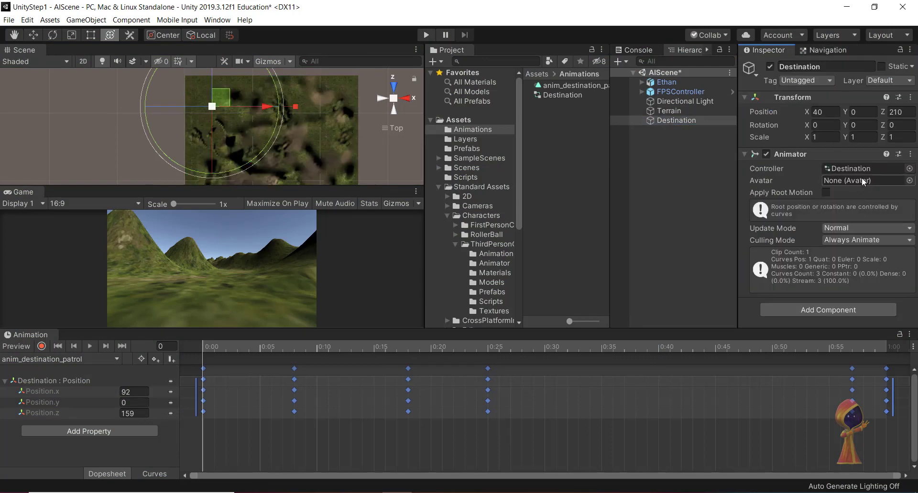
# Step: Set the anim_destination_patrol state's Speed to 0.2 in the Destination controller, then run the scene
pyautogui.doubleClick(893, 169)
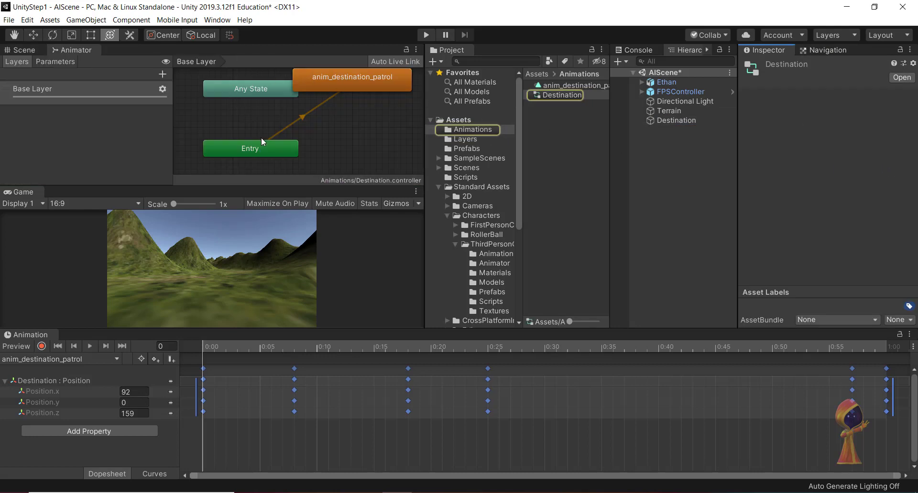
pyautogui.scroll(-2, 303, 128)
pyautogui.scroll(1, 305, 126)
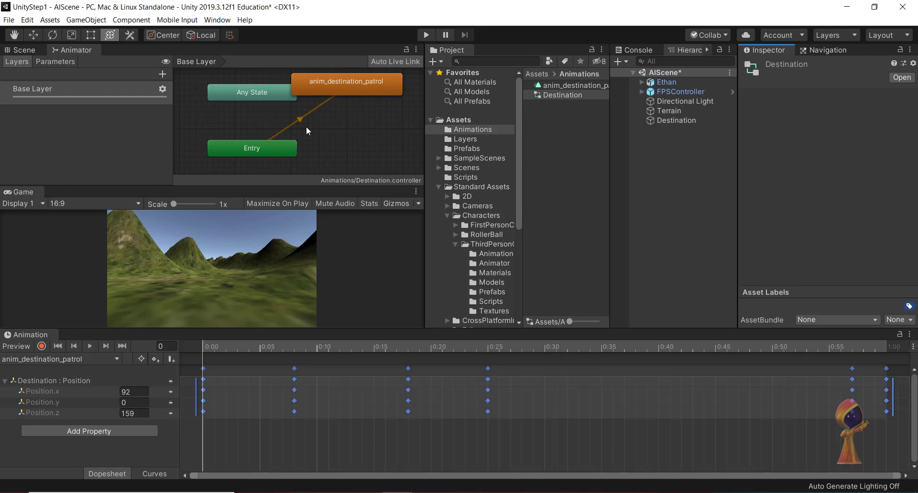
pyautogui.moveTo(330, 86); pyautogui.dragTo(347, 120)
pyautogui.click(812, 107)
pyautogui.write('.2')
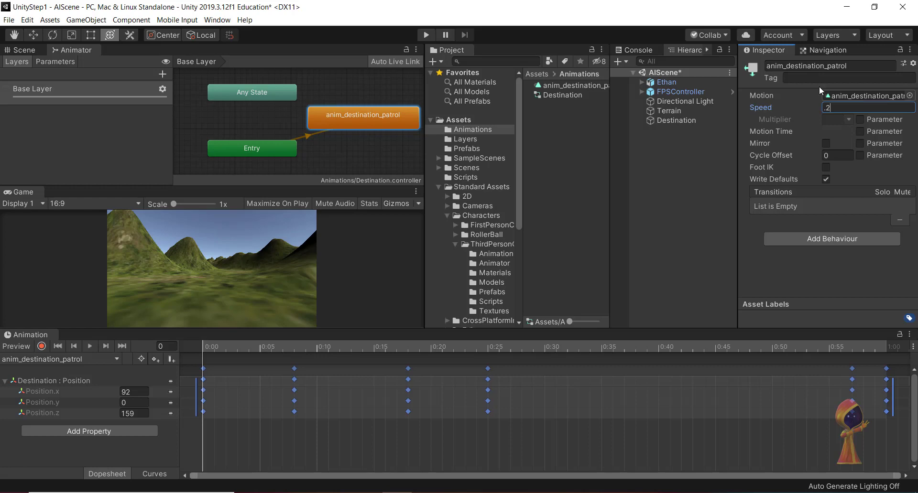
pyautogui.click(425, 36)
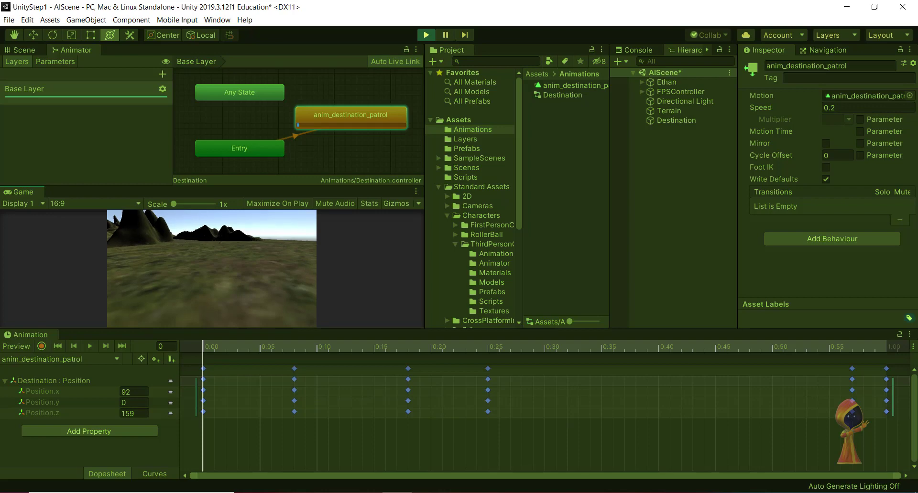
# Step: Stop Play mode, return to the Scene view, and select the Destination object
pyautogui.hotkey('ctrl', 'p')
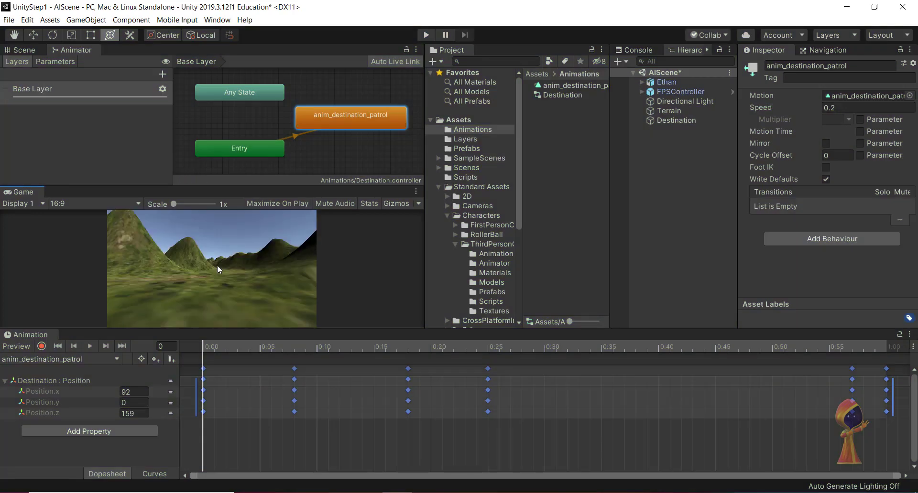
pyautogui.click(21, 50)
pyautogui.scroll(-4, 257, 138)
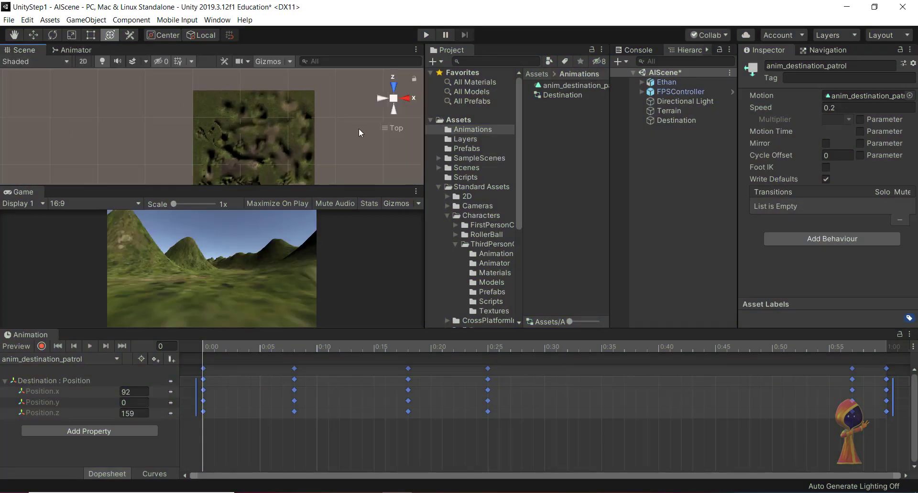
pyautogui.click(537, 74)
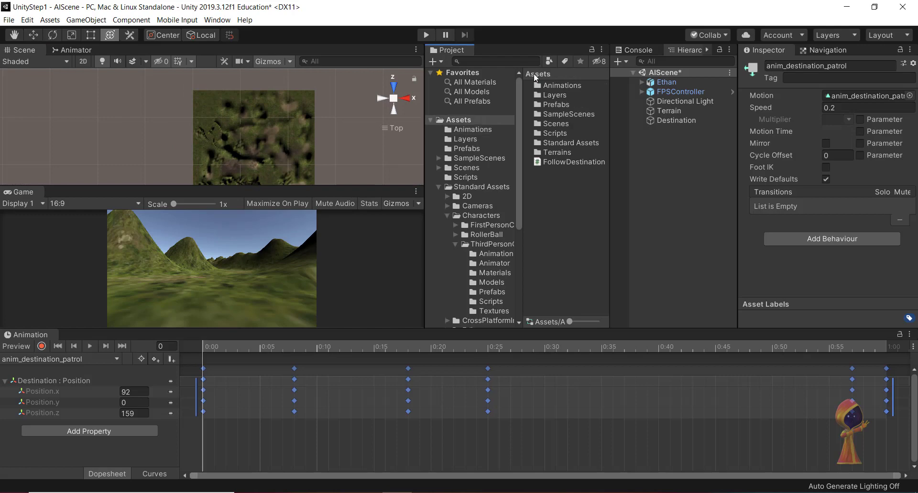
pyautogui.click(682, 51)
pyautogui.click(674, 120)
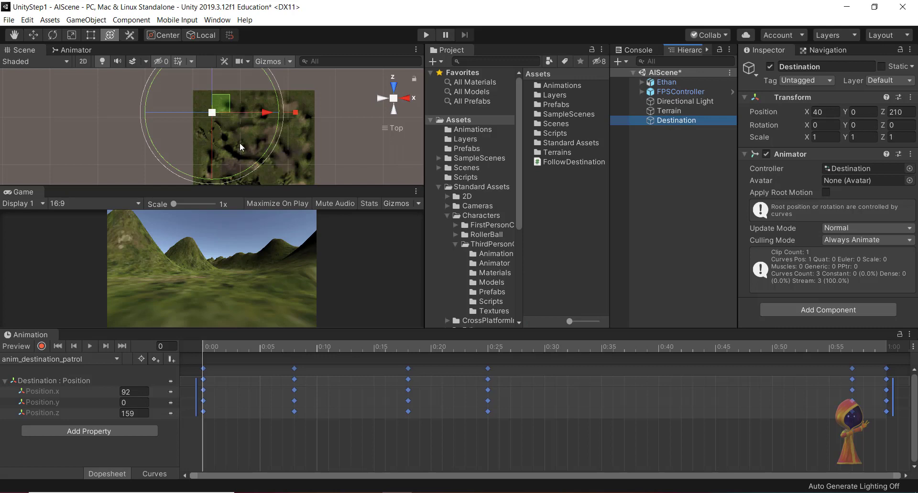
# Step: Preview the patrol clip, check the state graph, then run and stop a test play
pyautogui.click(88, 347)
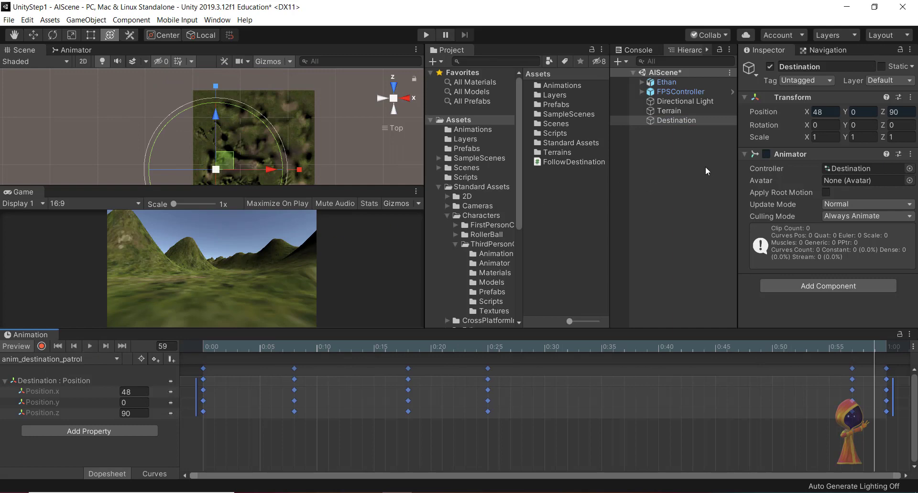
pyautogui.click(76, 50)
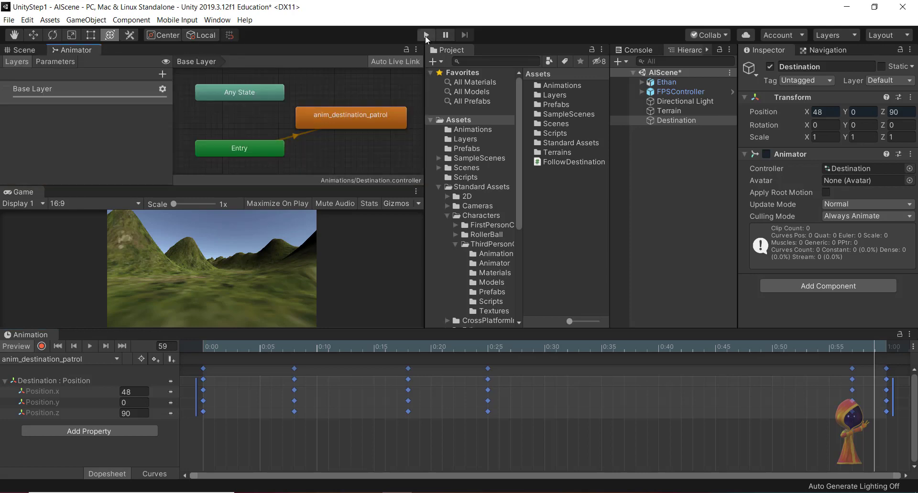
pyautogui.click(38, 49)
pyautogui.click(424, 36)
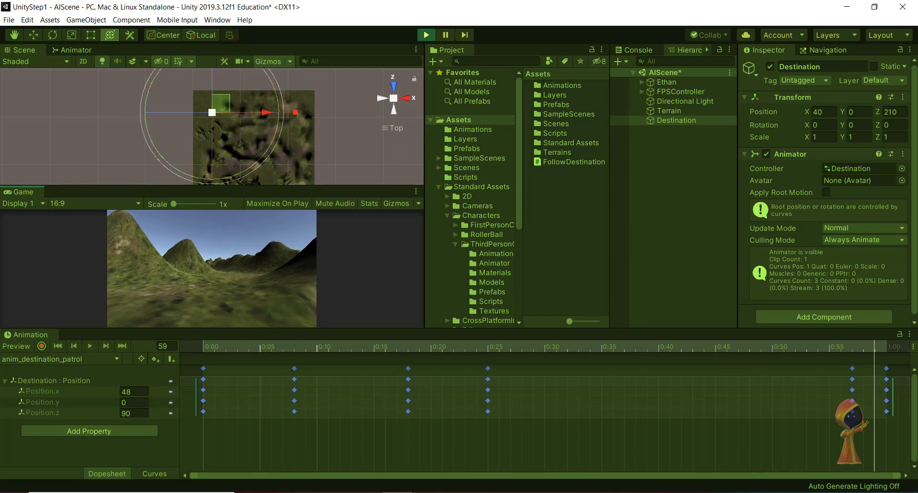
pyautogui.hotkey('ctrl', 'p')
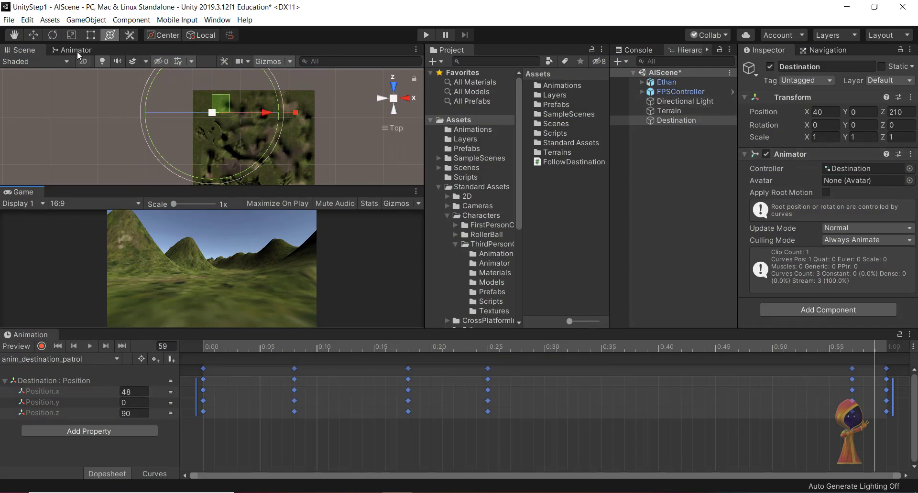
# Step: Change the anim_destination_patrol state's Speed to 0.02 in the Animator
pyautogui.click(74, 50)
pyautogui.click(326, 119)
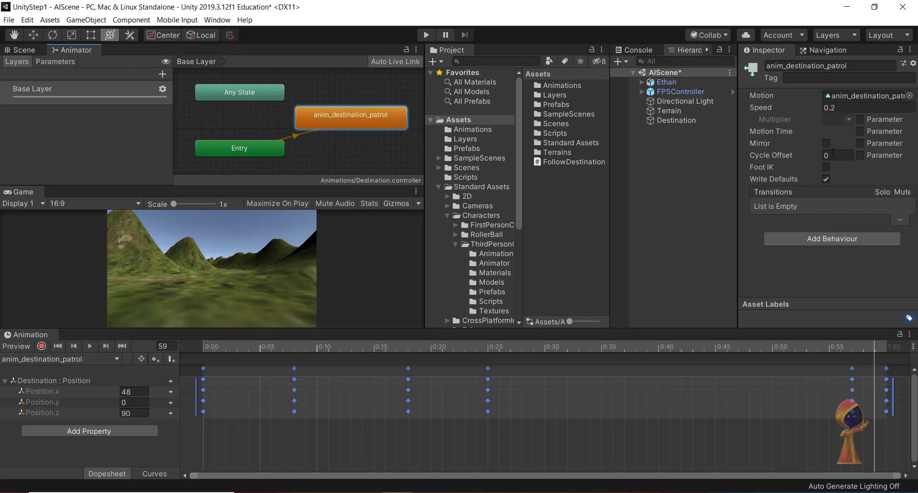
pyautogui.click(836, 108)
pyautogui.write('0.2')
pyautogui.press('Return')
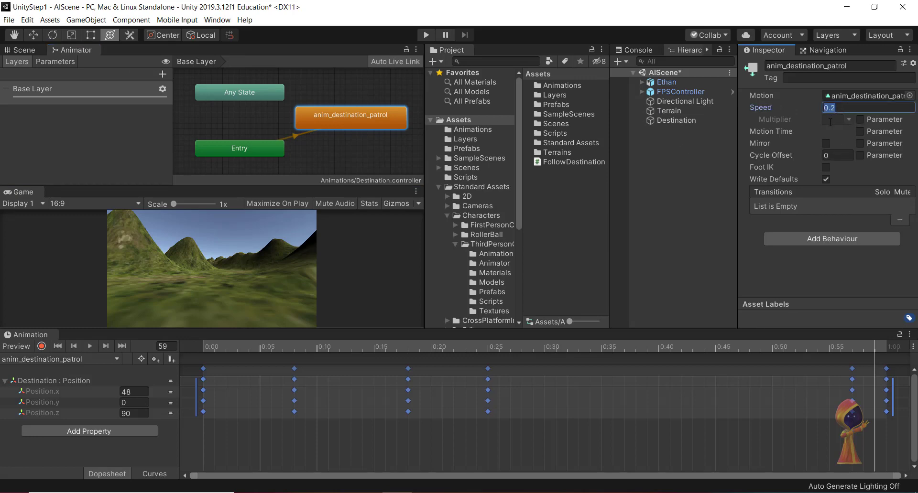
pyautogui.write('.02')
# Step: Preview the slower clip, select Destination in the Scene view, and enter Play mode
pyautogui.click(92, 345)
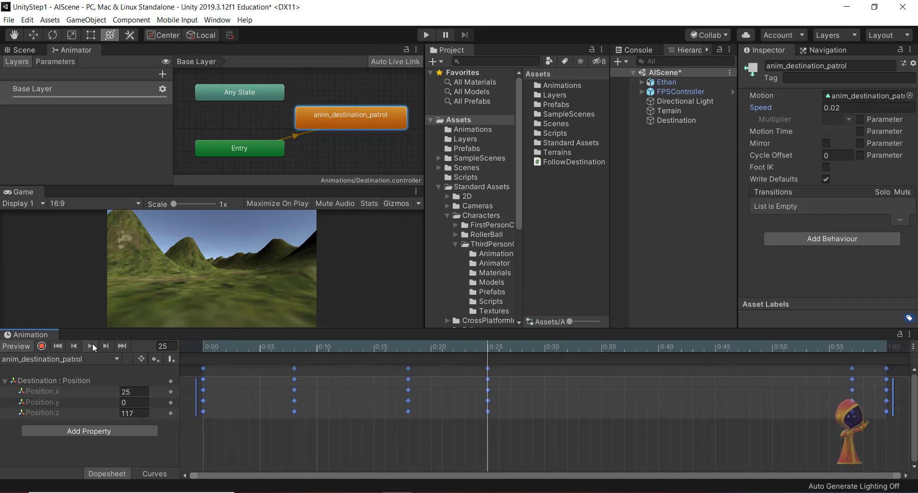
pyautogui.click(30, 51)
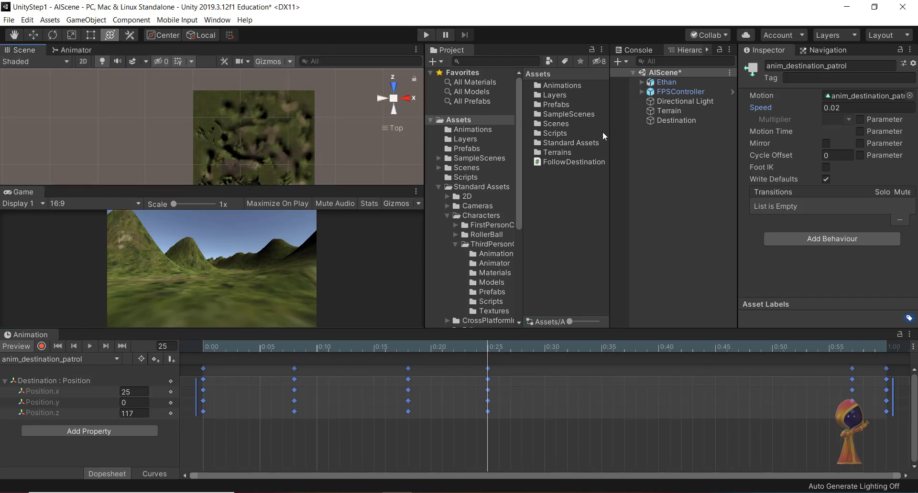
pyautogui.click(673, 120)
pyautogui.click(426, 34)
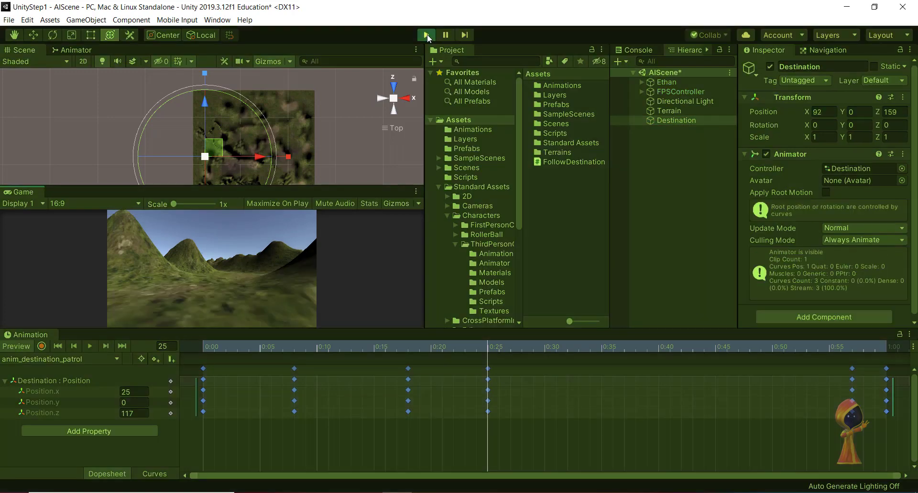
# Step: Look around in the Game view during the slower patrol test, then stop Play mode
pyautogui.click(211, 272)
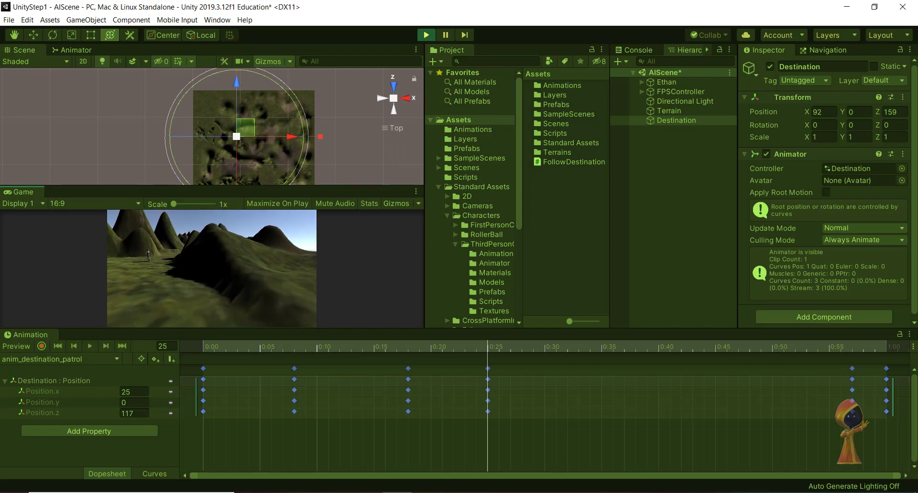
pyautogui.hotkey('ctrl', 'p')
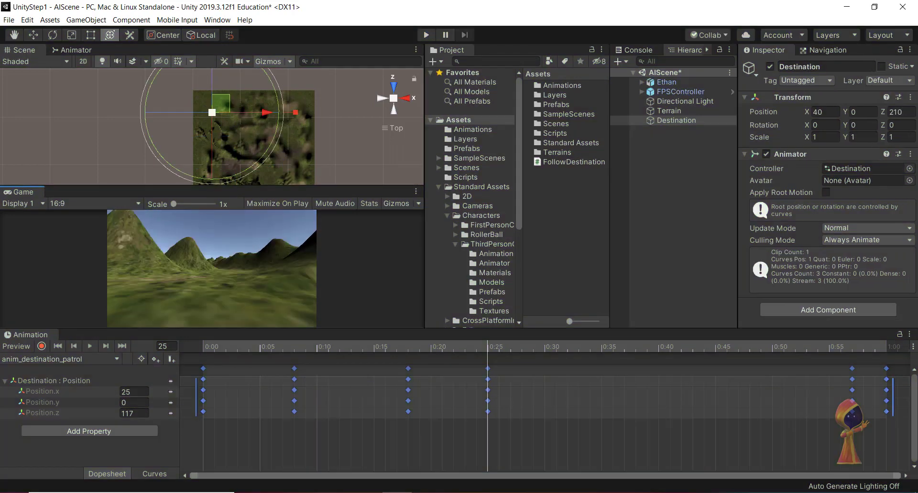